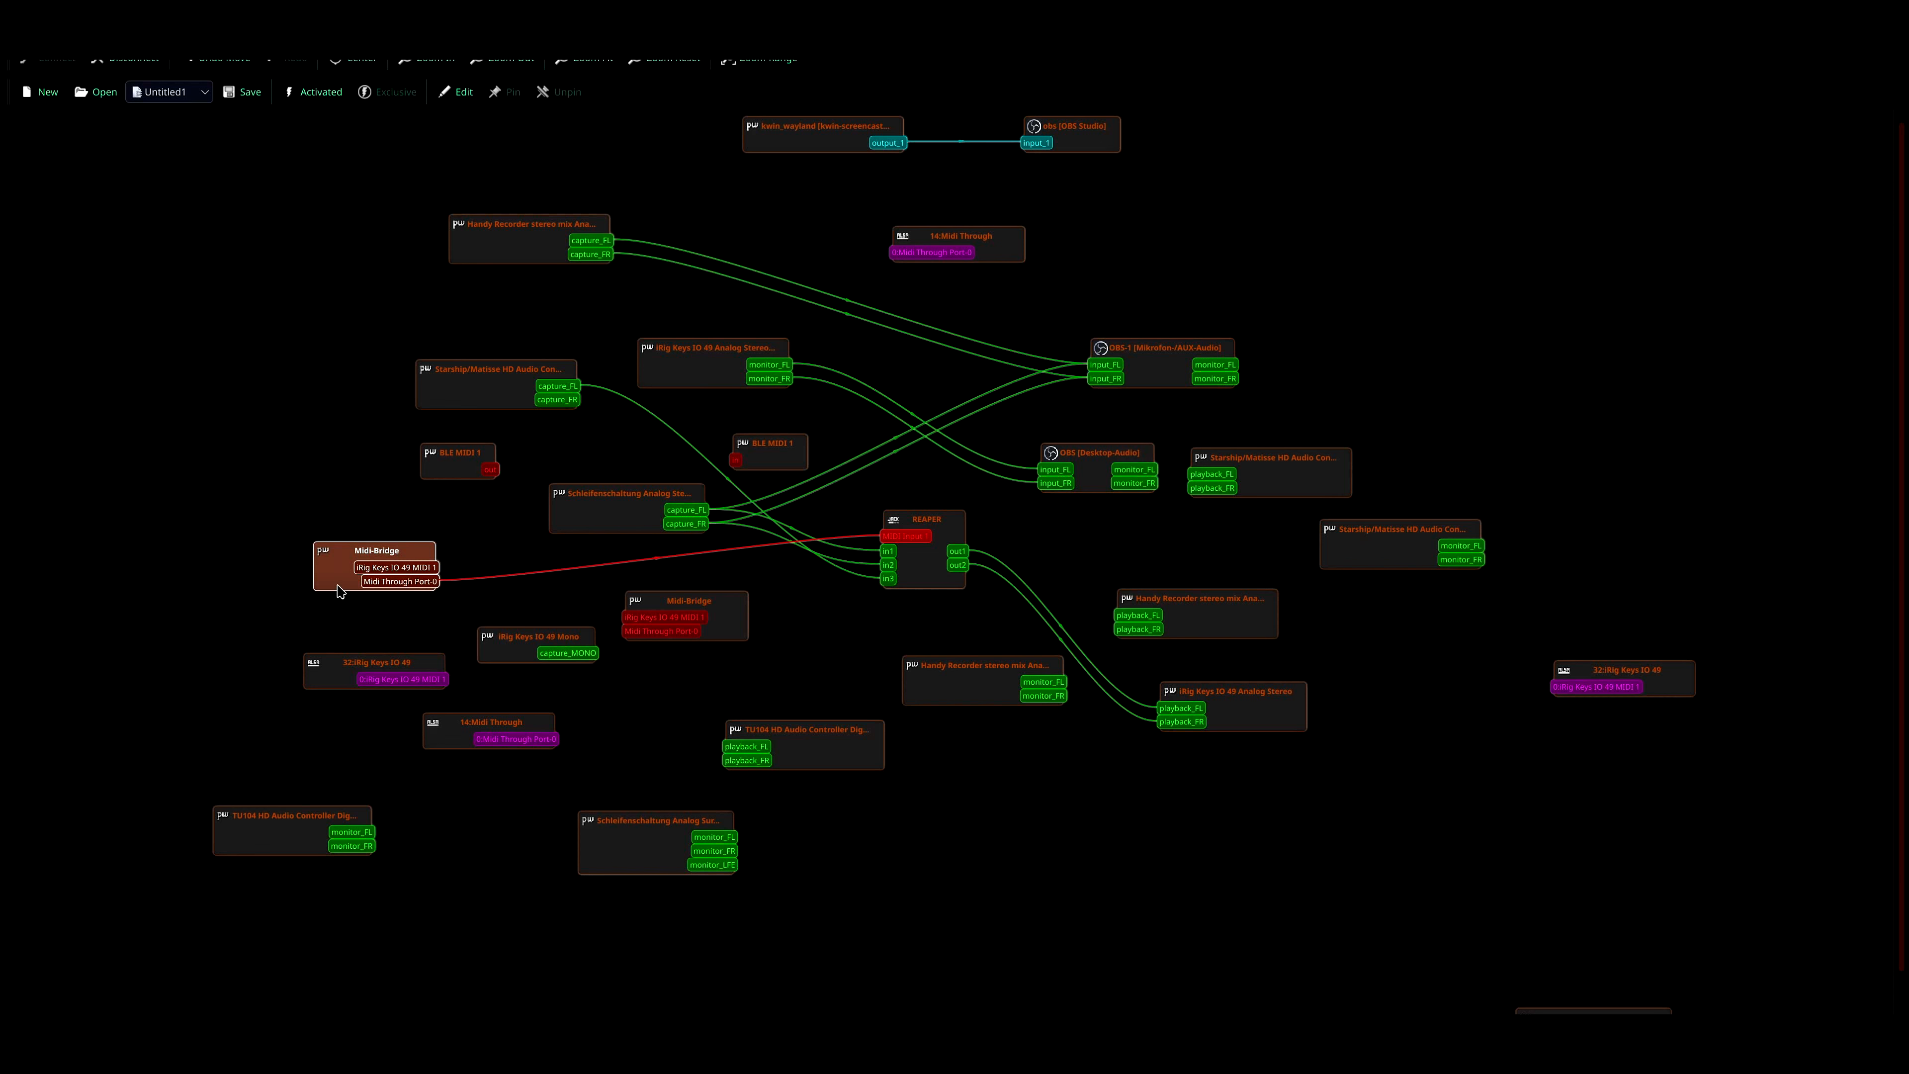
# - Rearrange the REAPER node and the Schleifenschaltung Analog Stereo node in the connection graph so the cables between them are easier to follow
pyautogui.moveTo(923, 575); pyautogui.dragTo(939, 576)
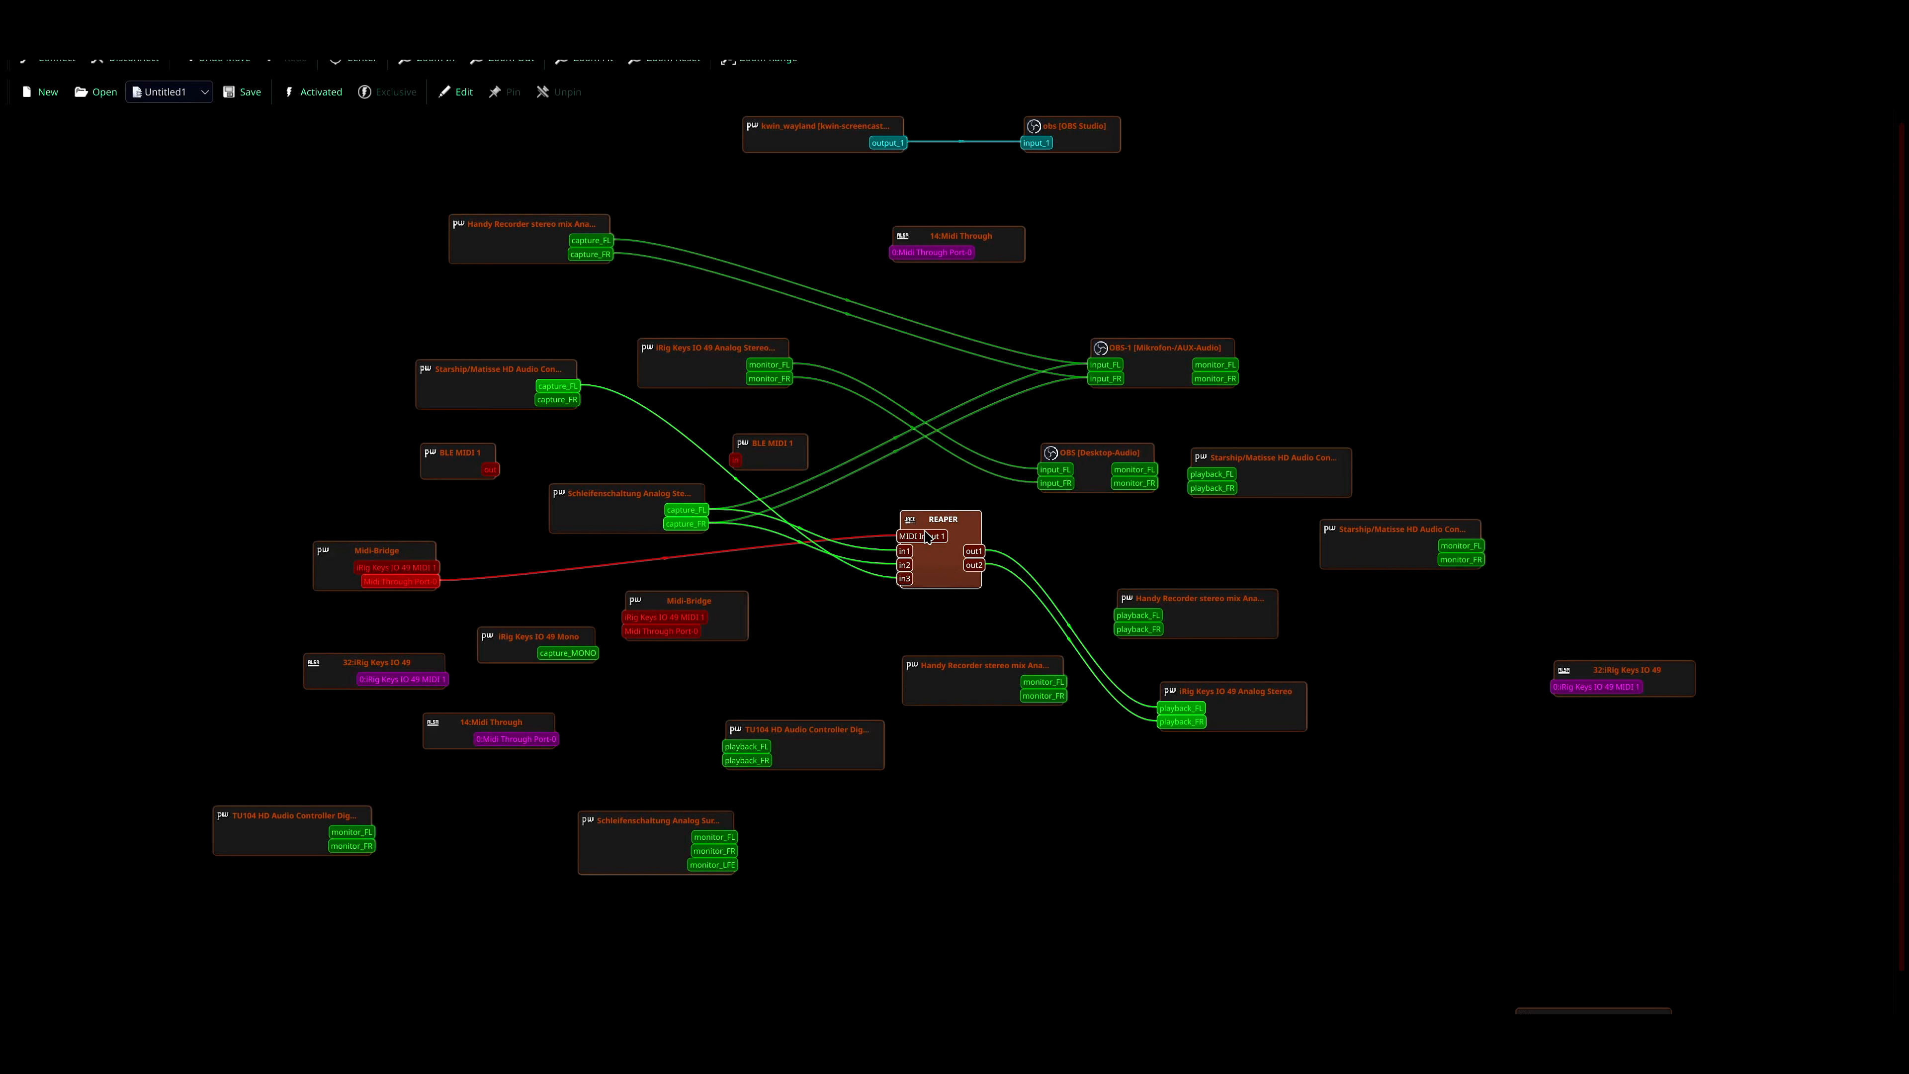
pyautogui.moveTo(621, 524)
pyautogui.mouseDown()
pyautogui.moveTo(319, 510)
pyautogui.moveTo(588, 512)
pyautogui.mouseUp()
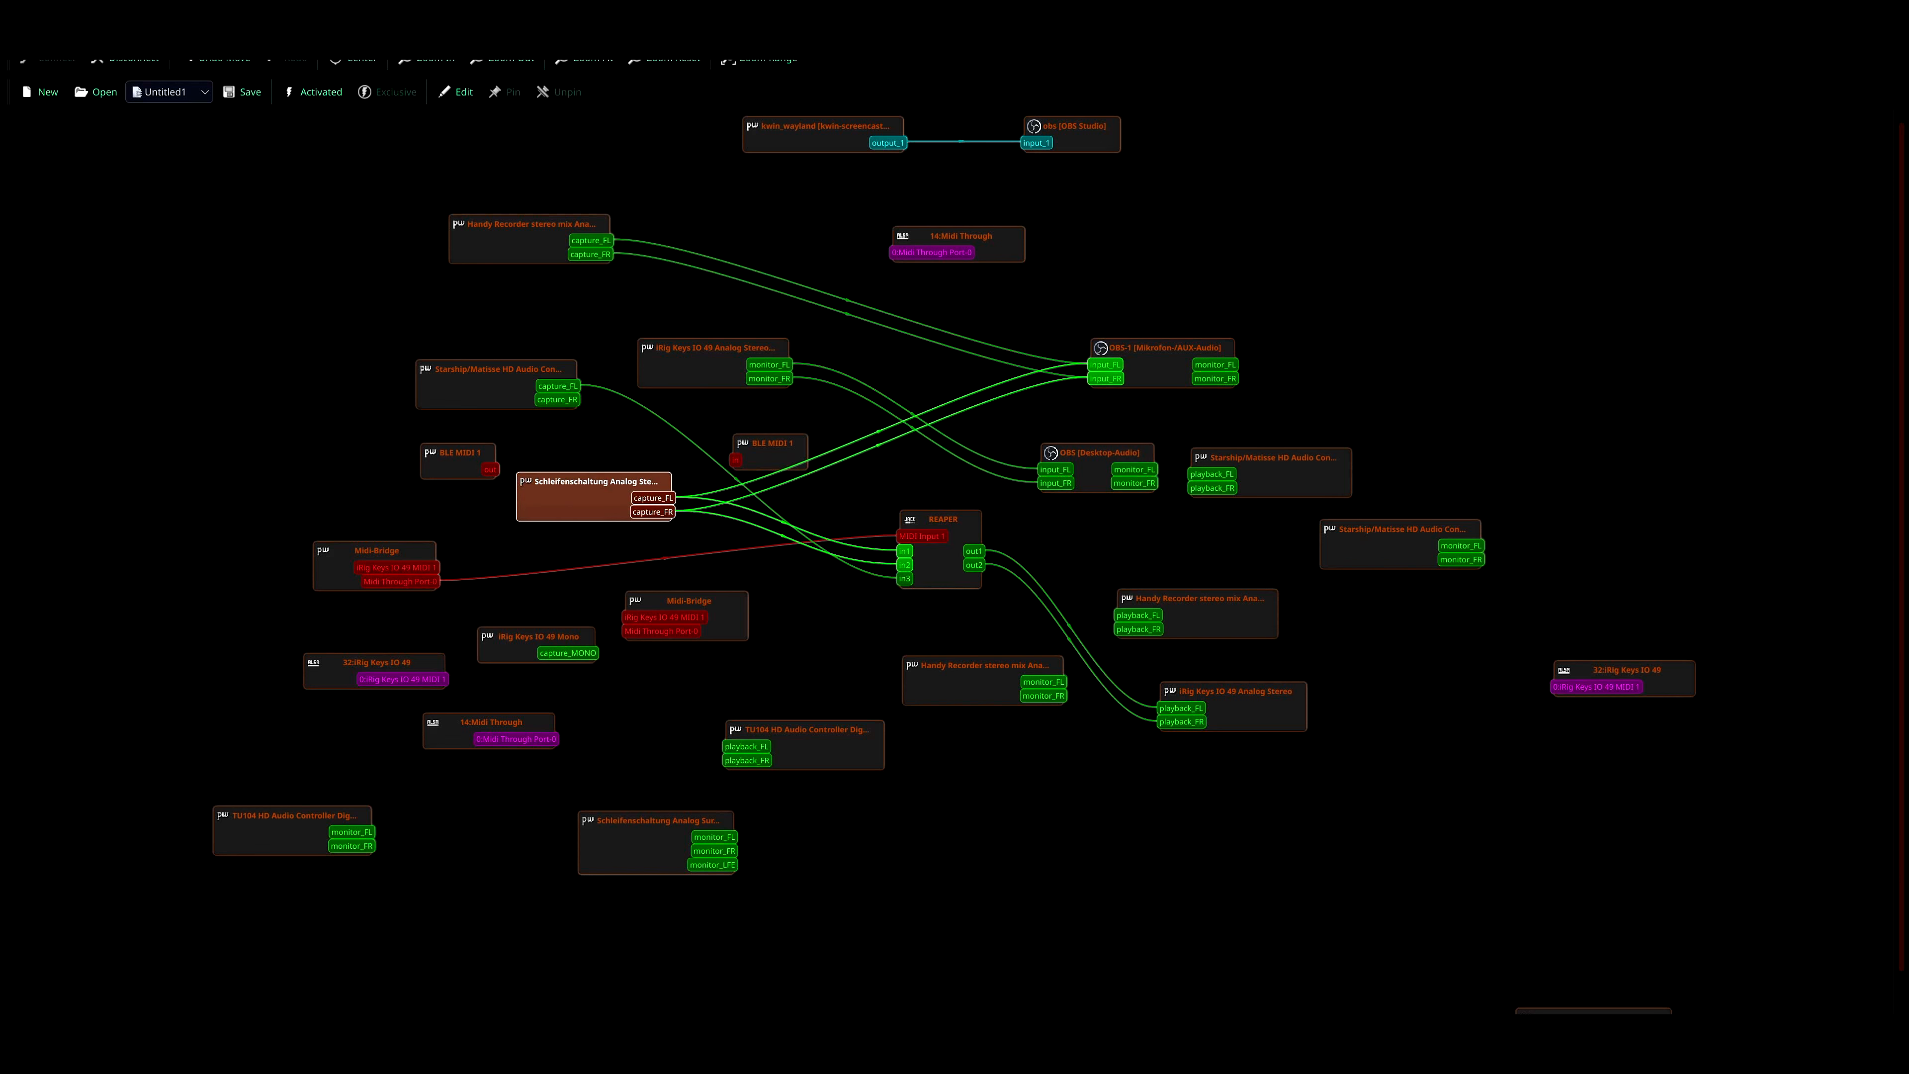
pyautogui.moveTo(940, 553); pyautogui.dragTo(904, 518)
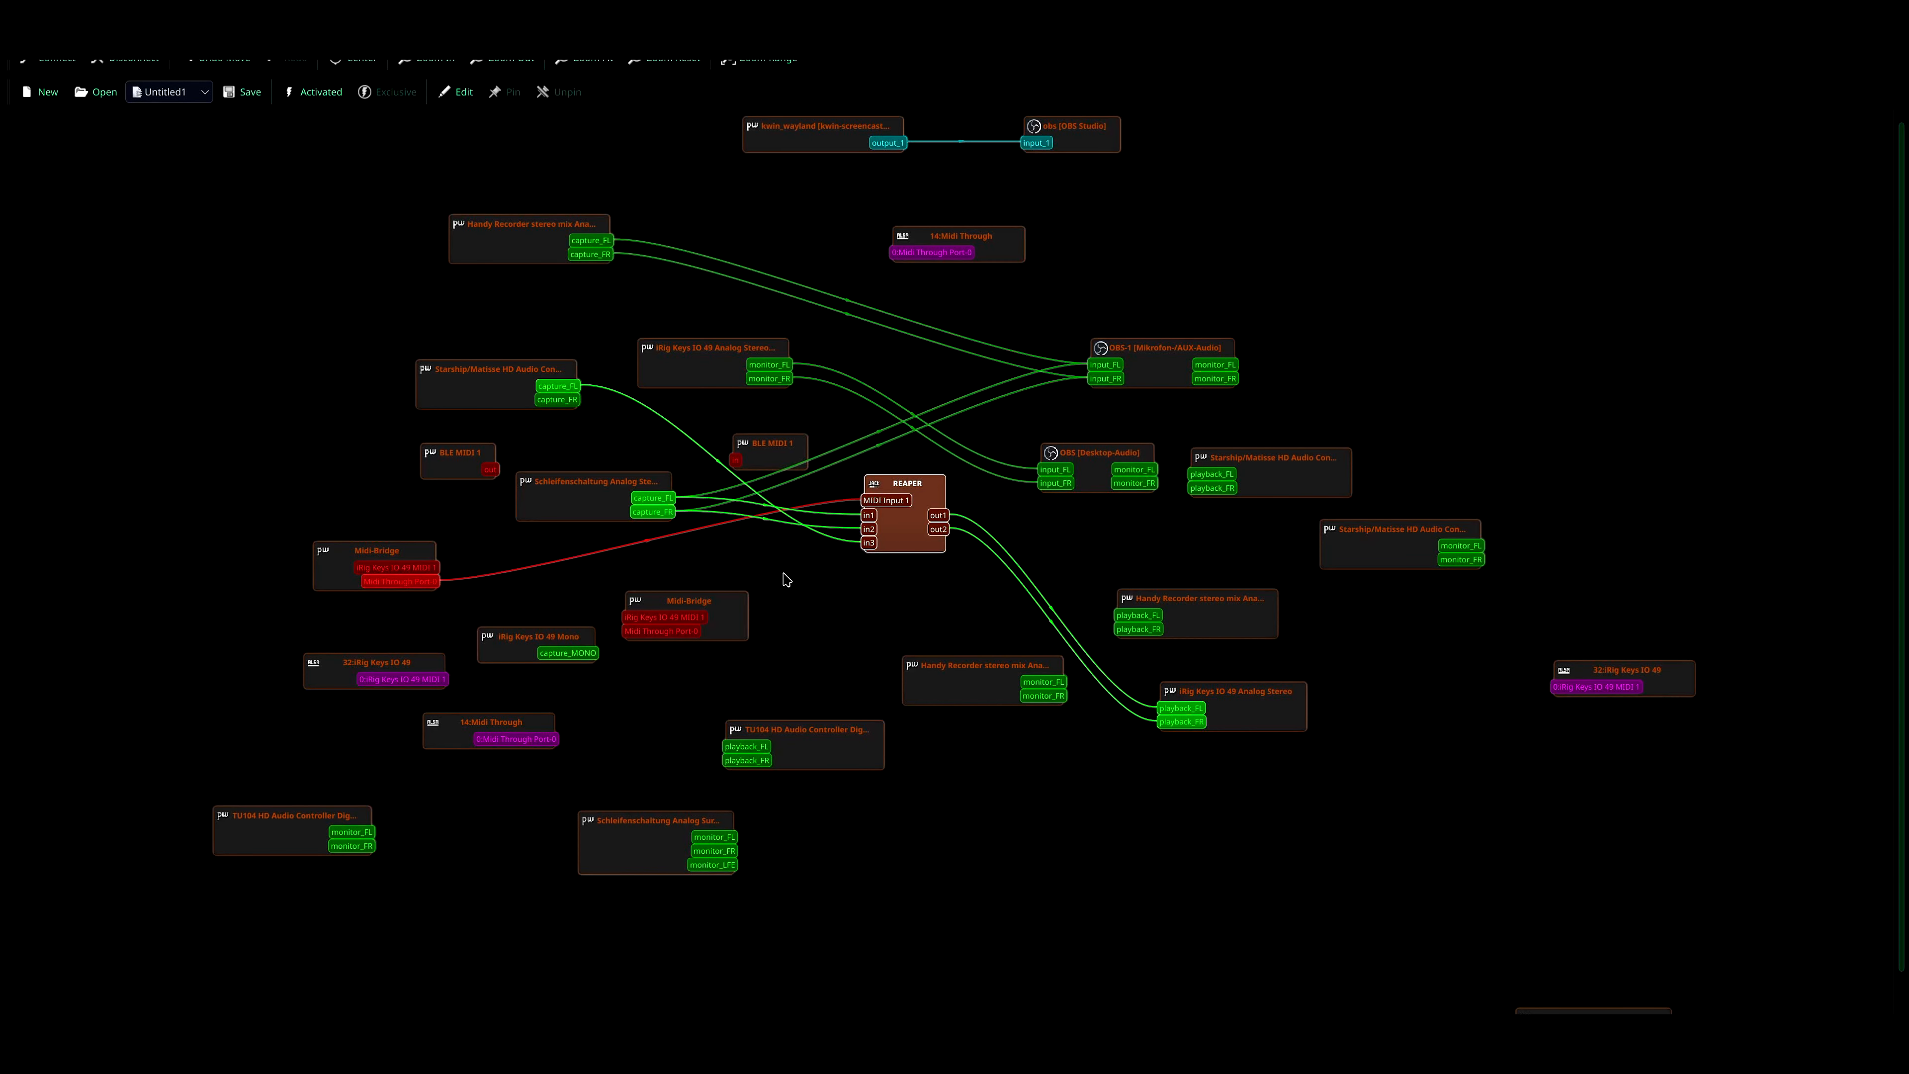
pyautogui.moveTo(894, 552); pyautogui.dragTo(896, 579)
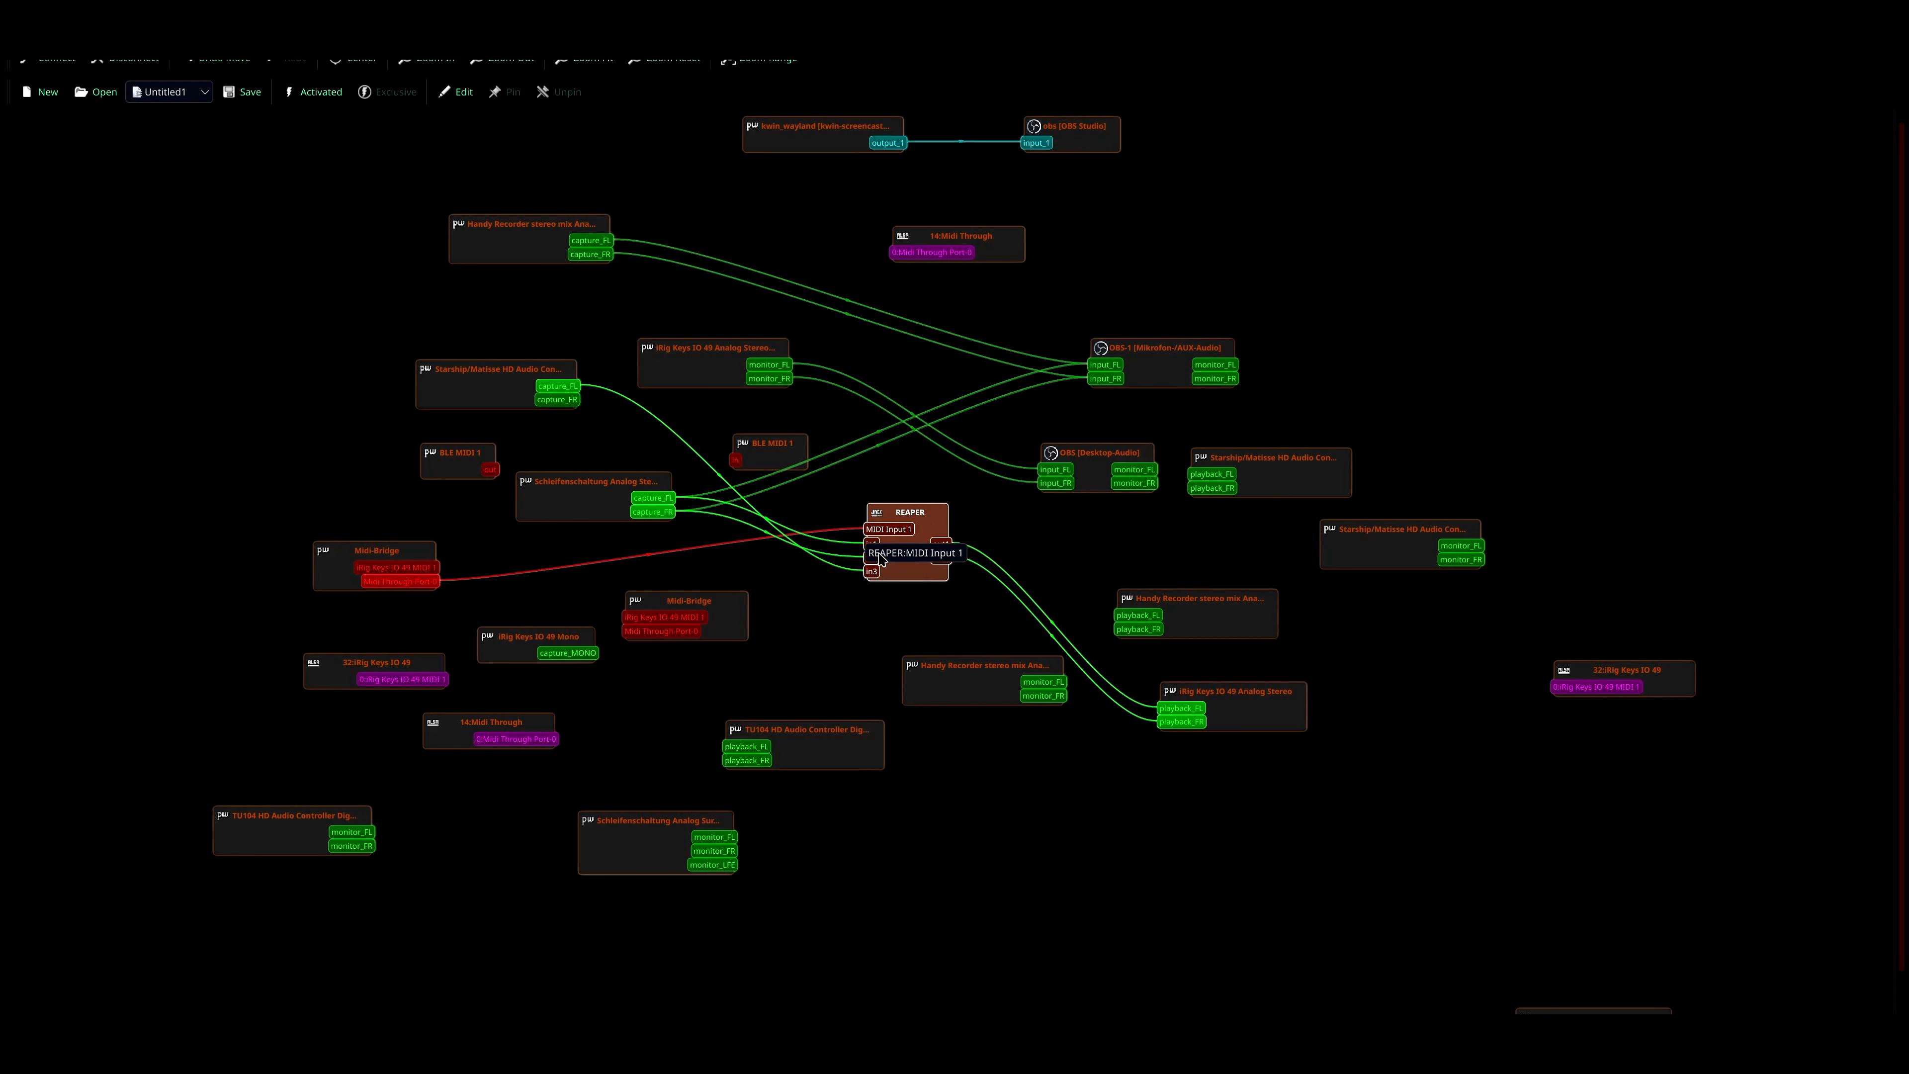
pyautogui.moveTo(906, 568); pyautogui.dragTo(913, 571)
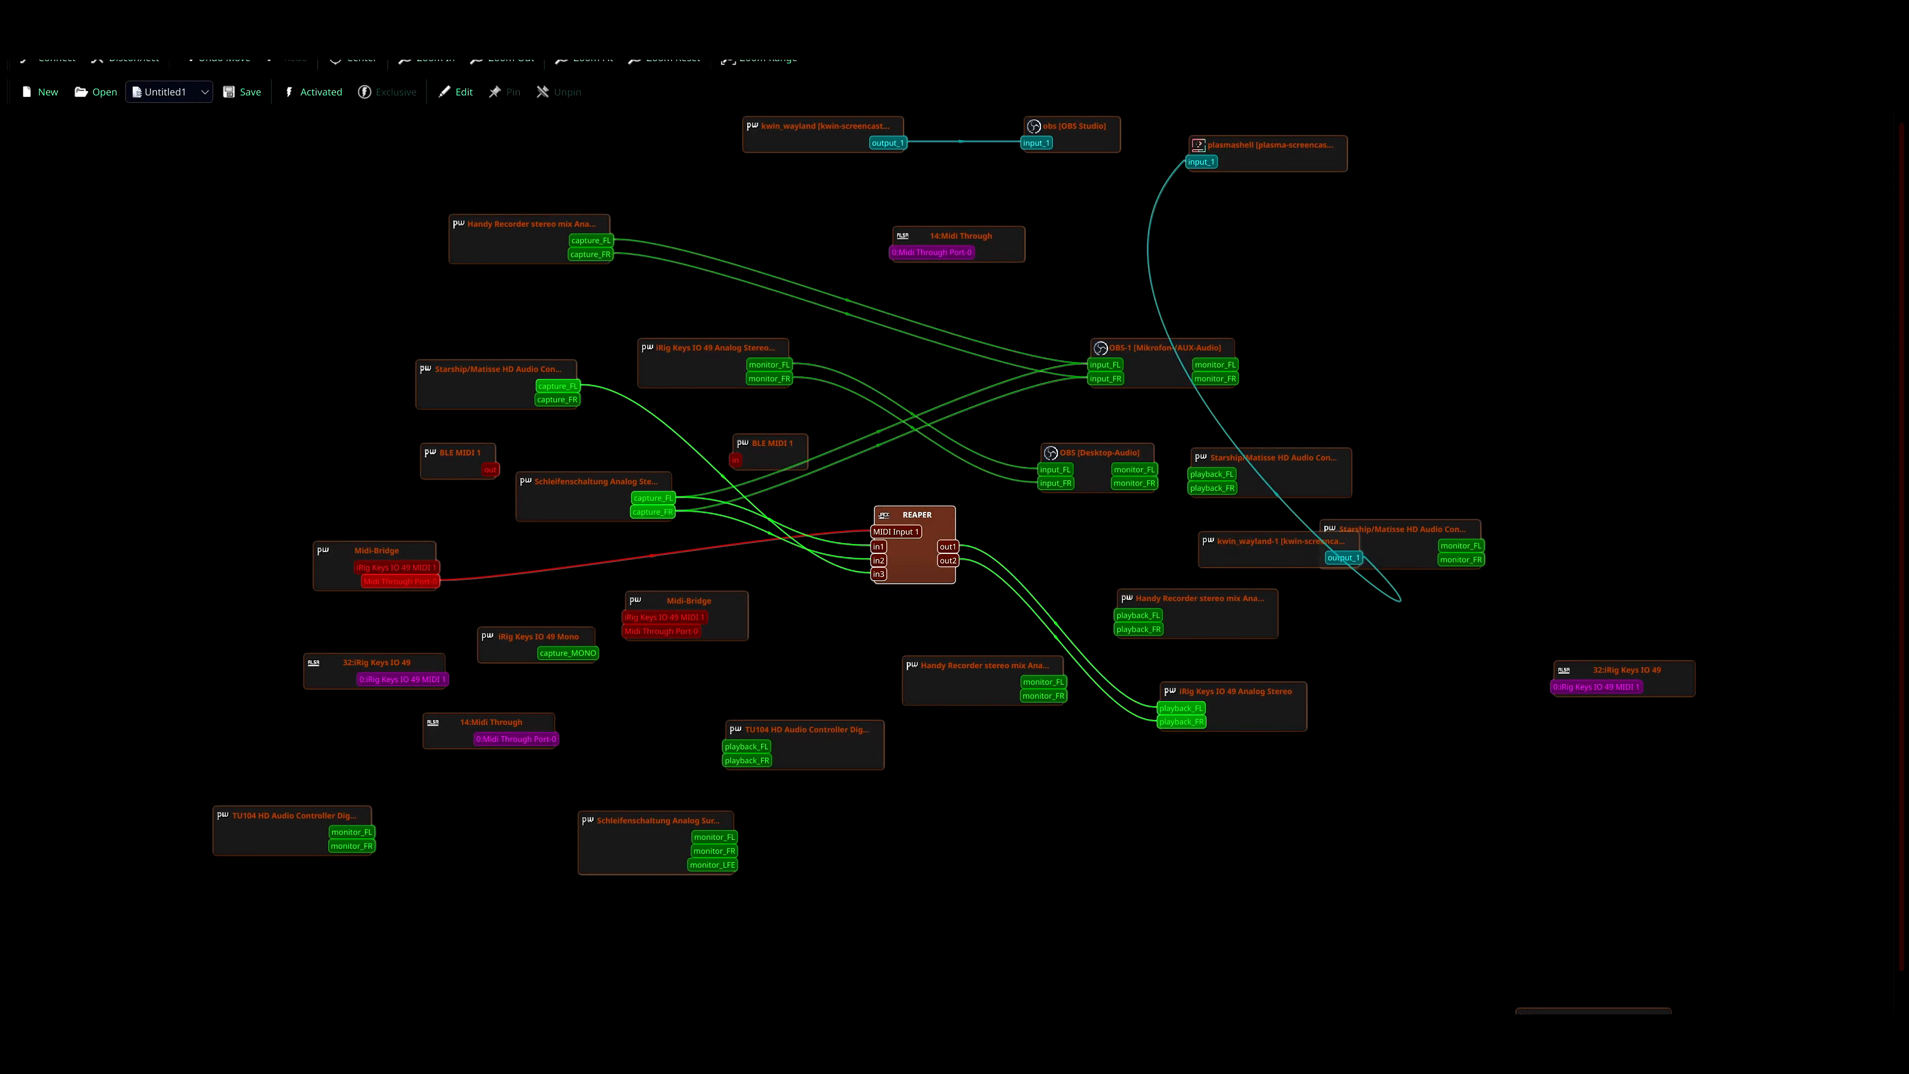
# - Switch to REAPER and examine the options of the iRig Keys IO 49 and Midi Through devices in the MIDI input preferences
pyautogui.click(188, 1045)
pyautogui.click(348, 79)
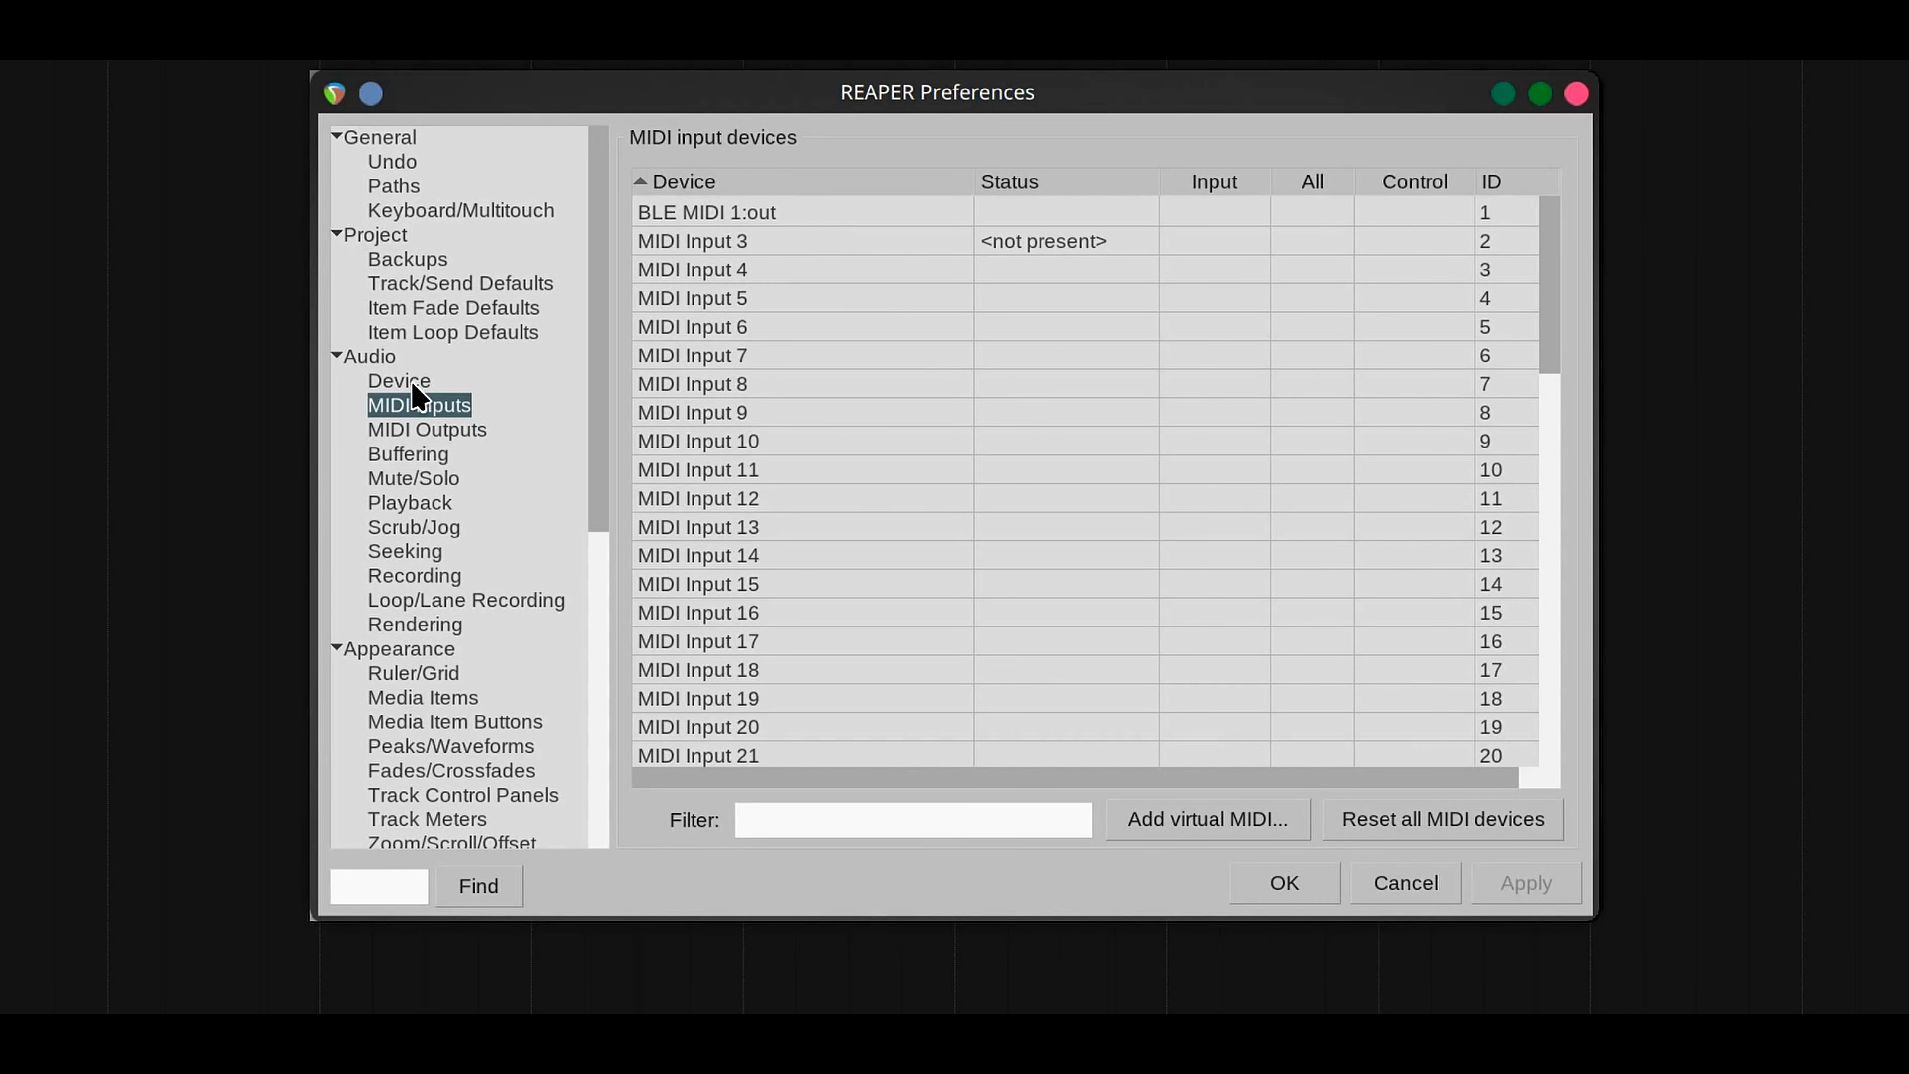
pyautogui.scroll(-15, 676, 481)
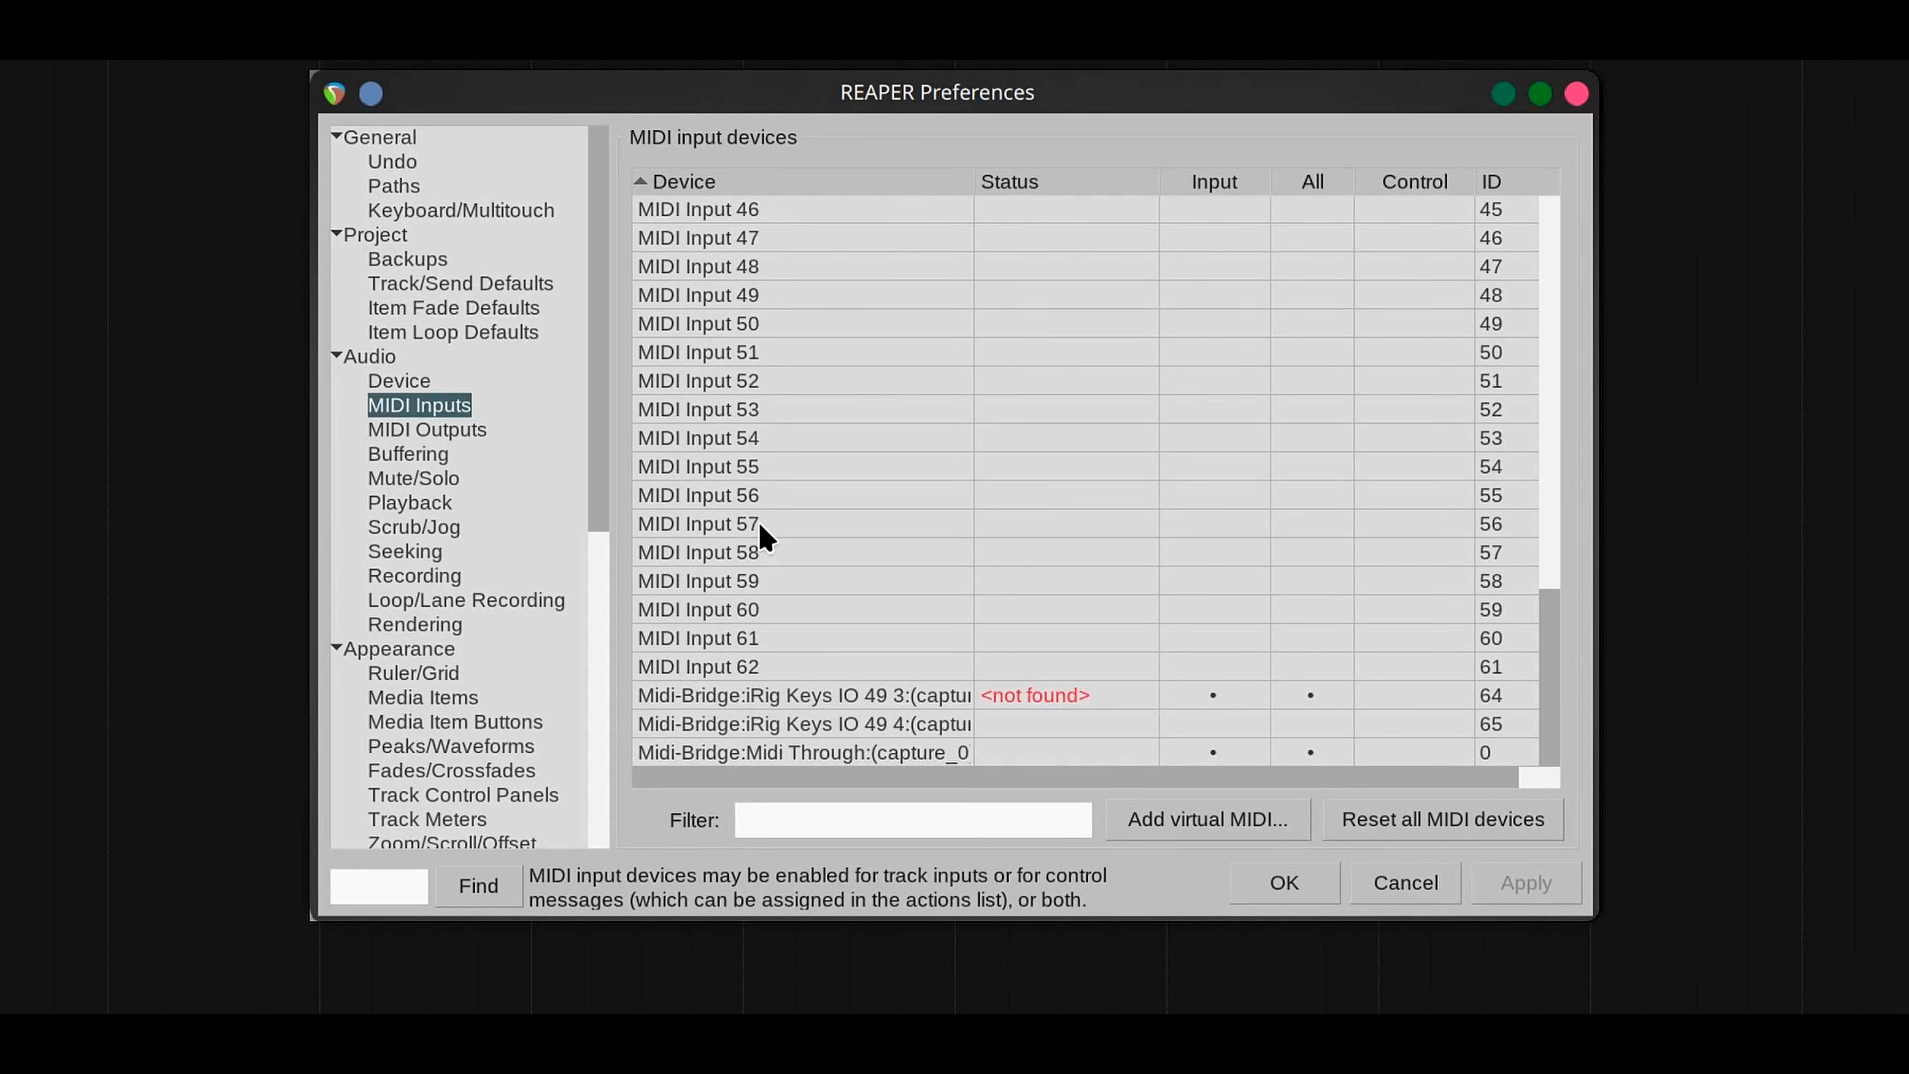
pyautogui.rightClick(812, 721)
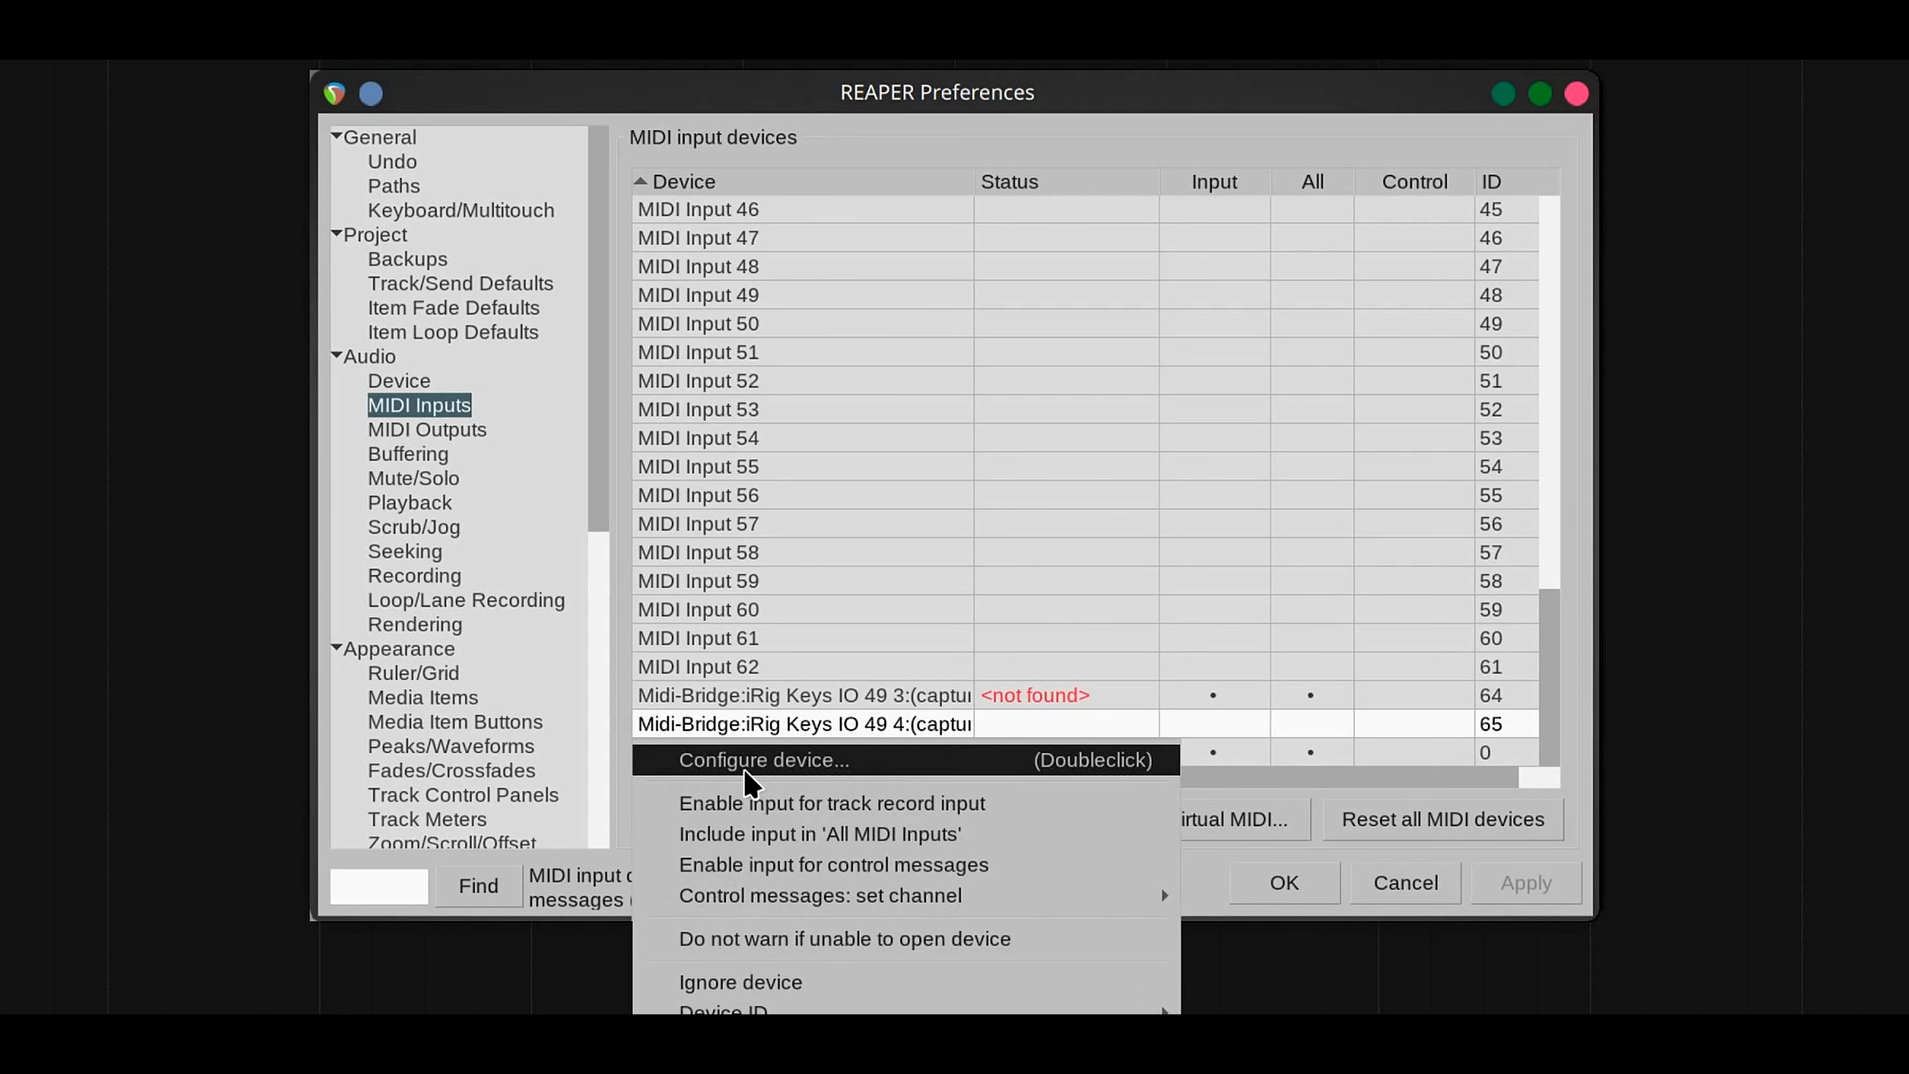
pyautogui.click(1003, 616)
pyautogui.rightClick(903, 754)
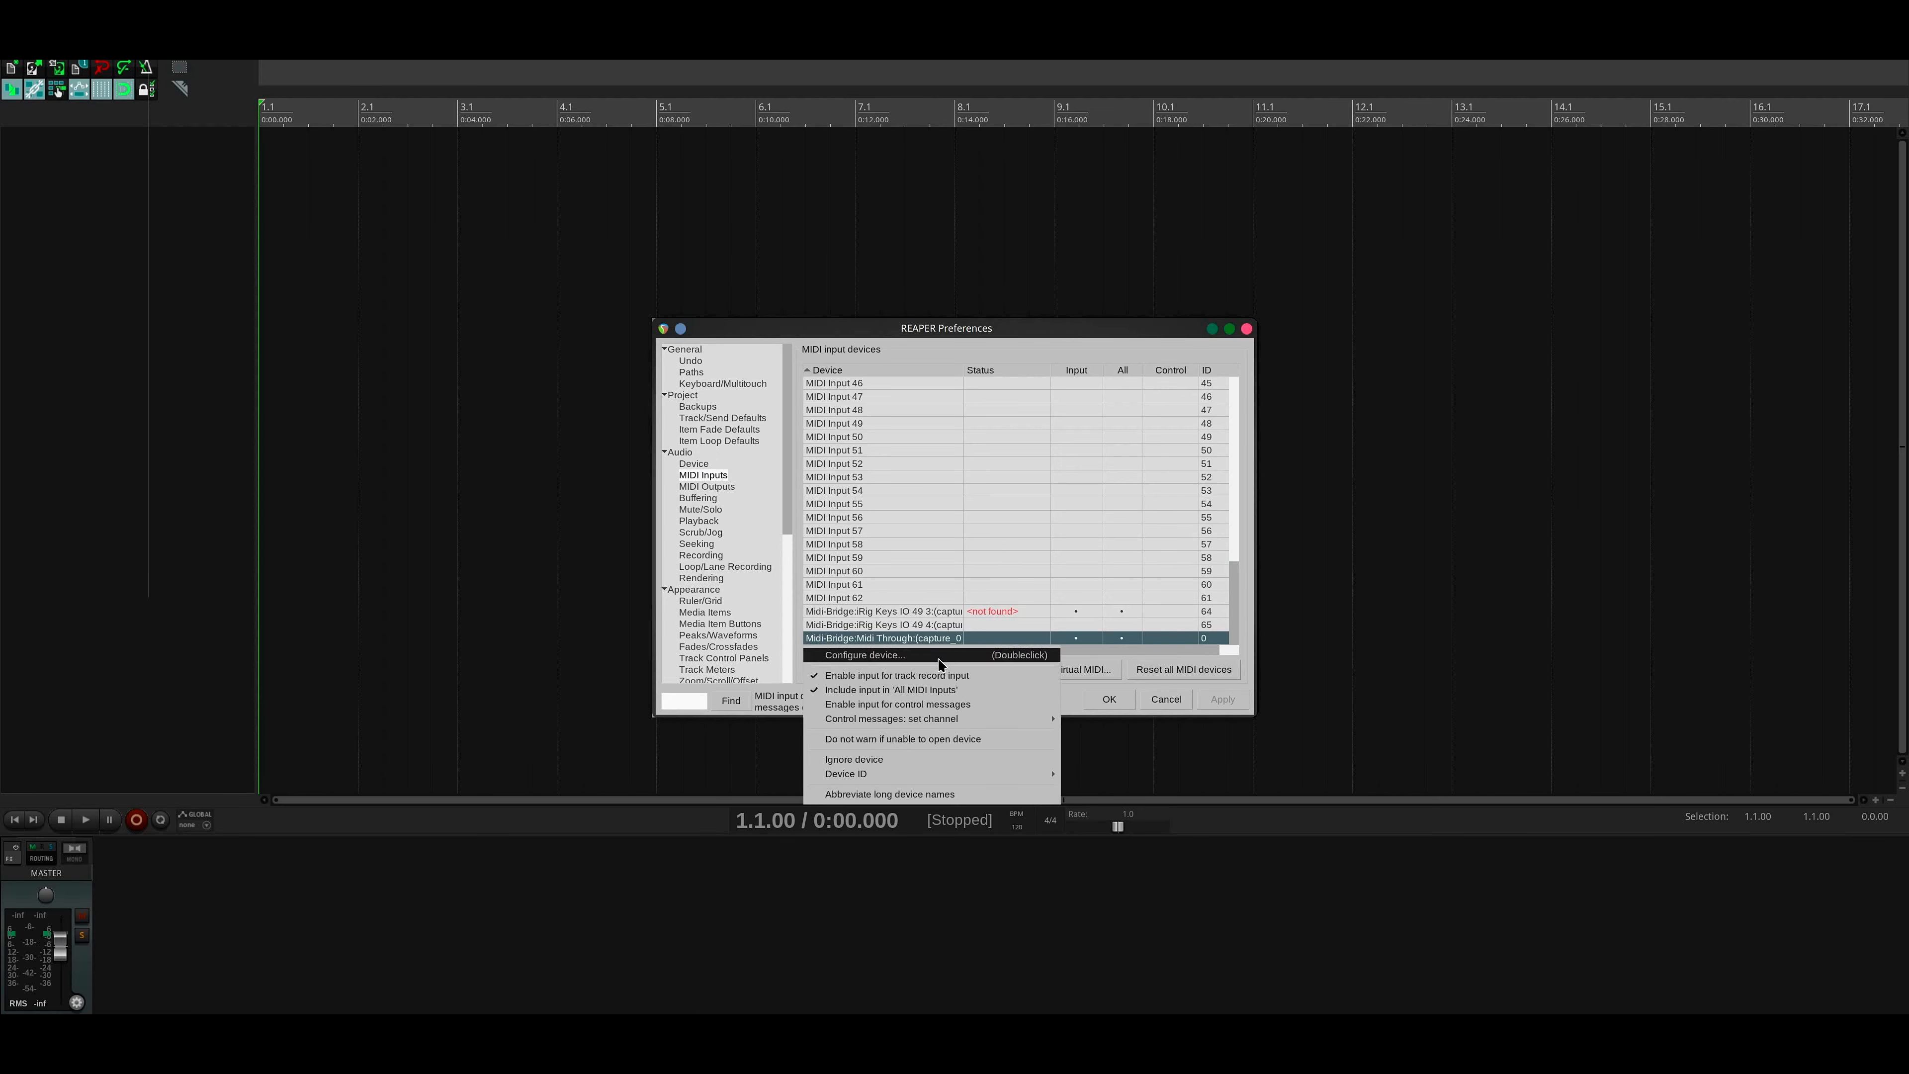
pyautogui.click(909, 625)
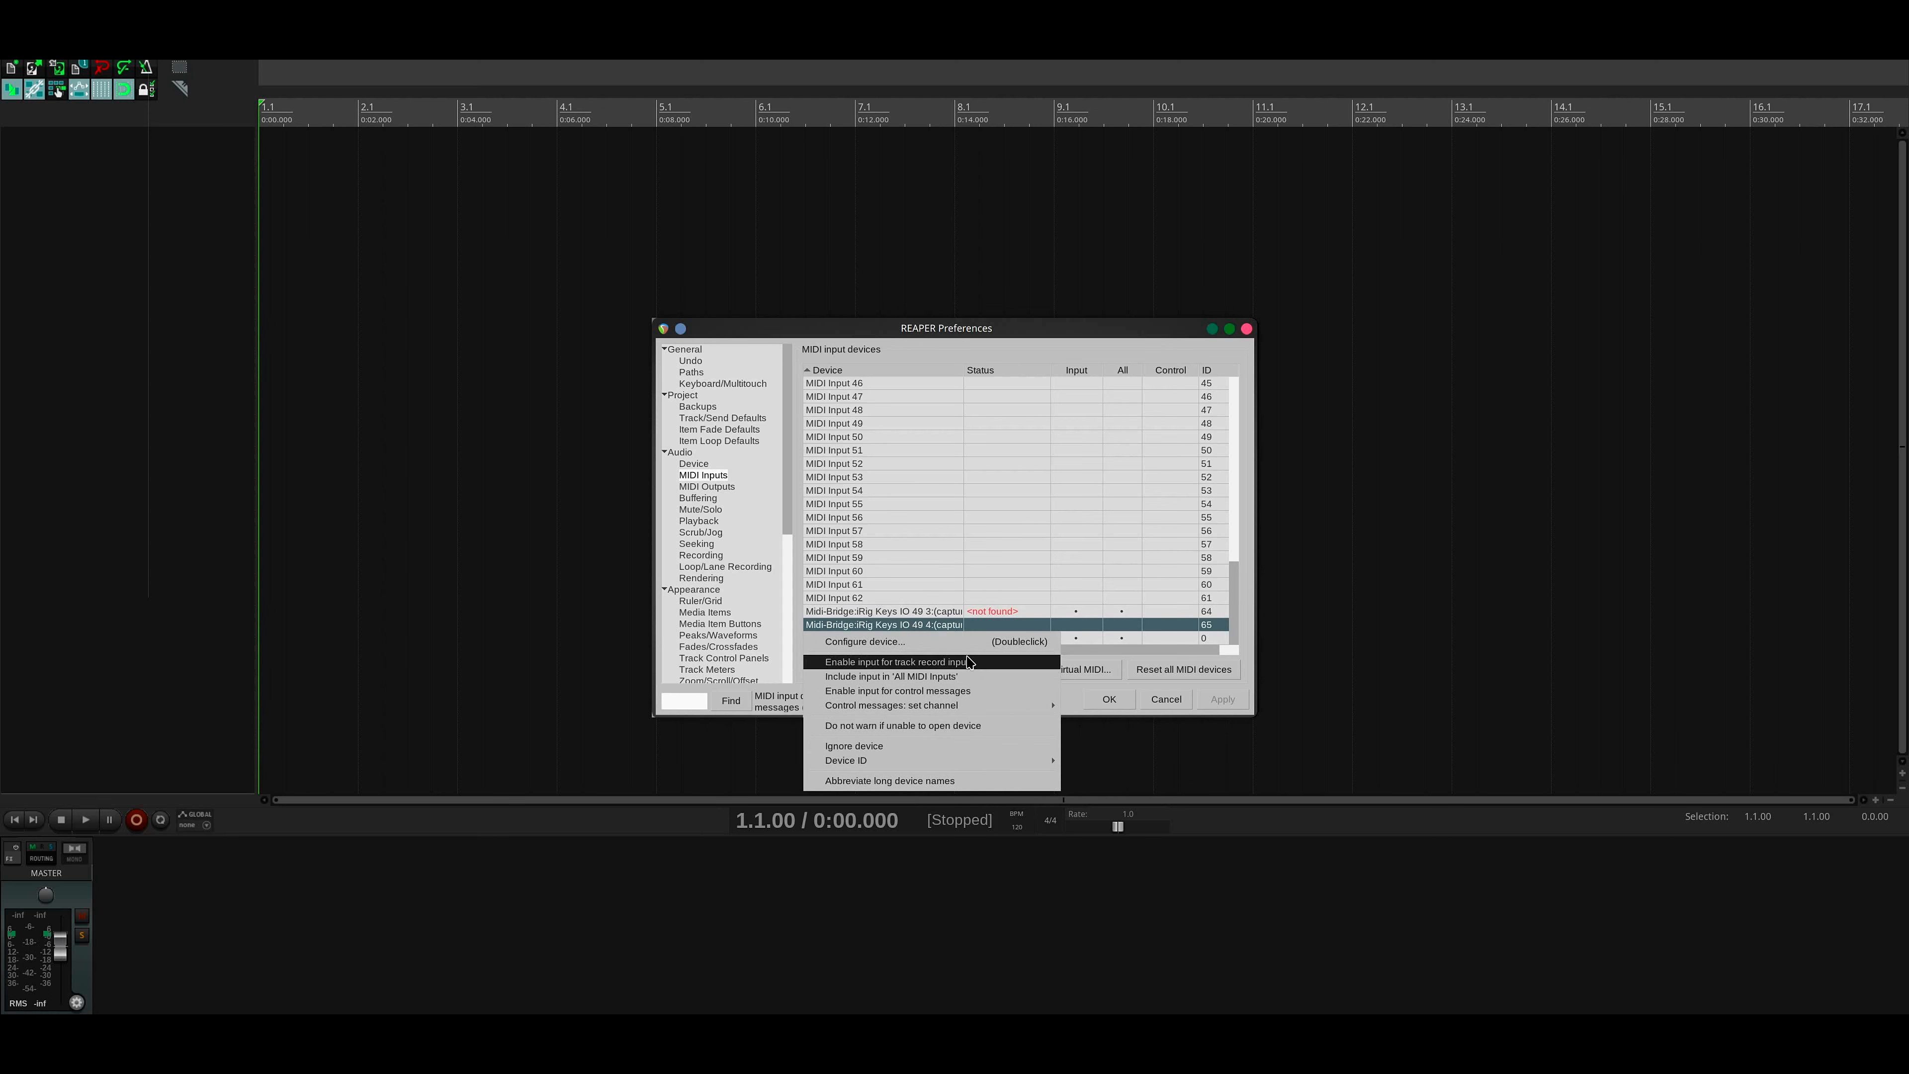
pyautogui.rightClick(963, 634)
pyautogui.click(1023, 480)
pyautogui.click(1110, 699)
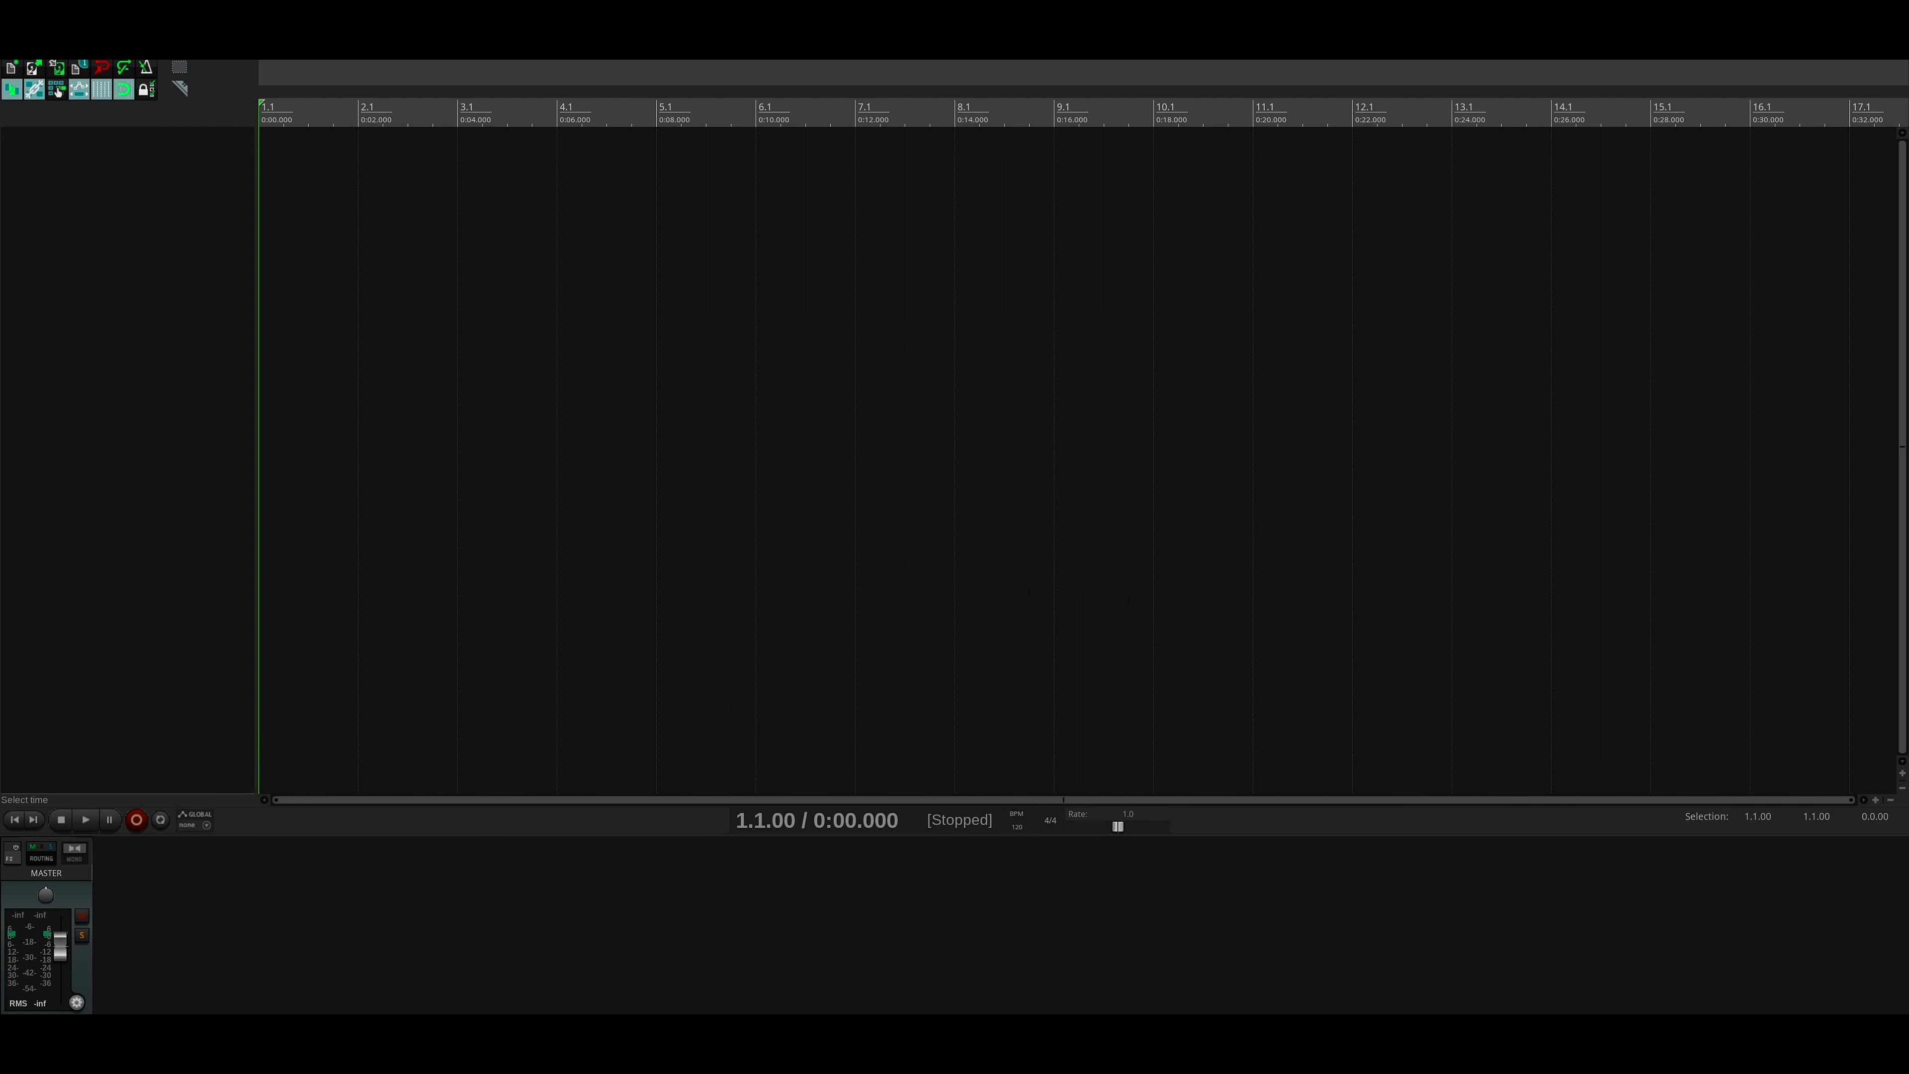
# - Switch back to the connection graph and examine the REAPER node's MIDI and audio ports up close
pyautogui.hotkey('alt', 'Tab')
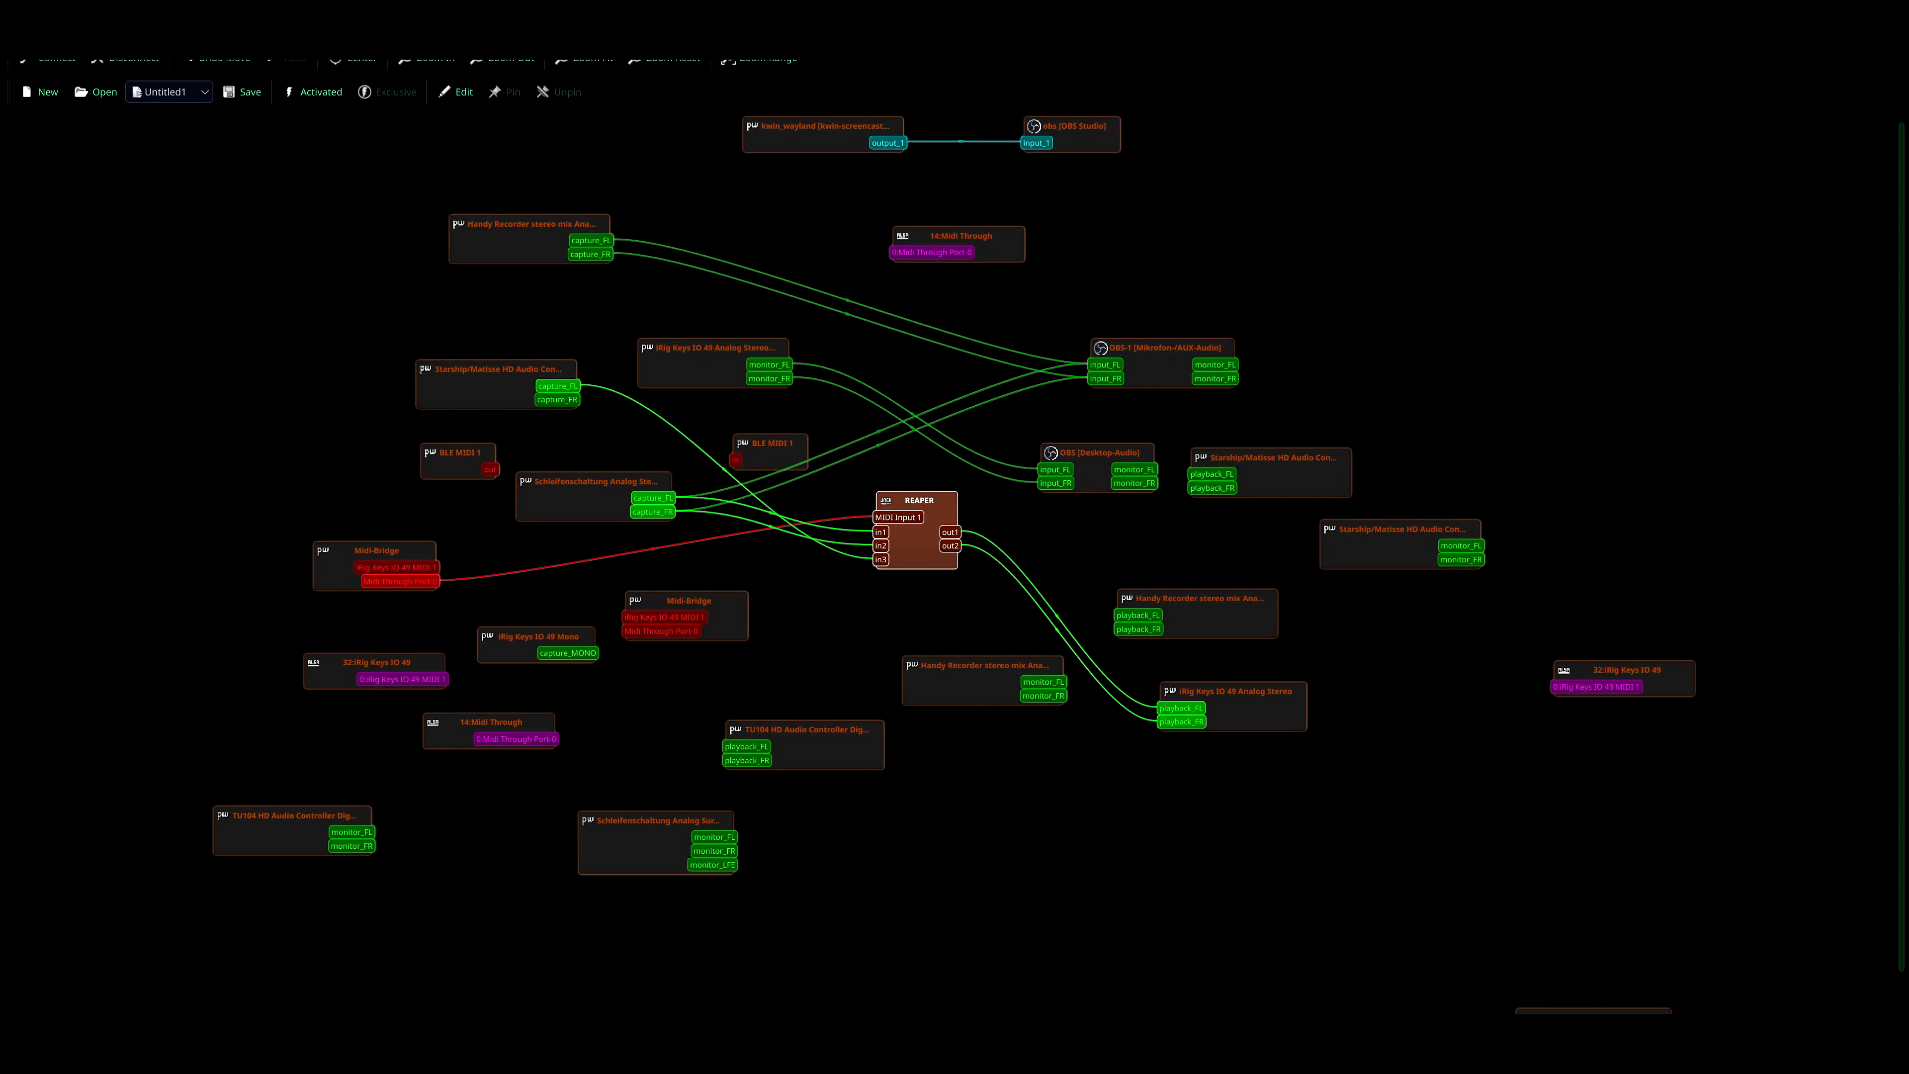
pyautogui.scroll(8, 947, 562)
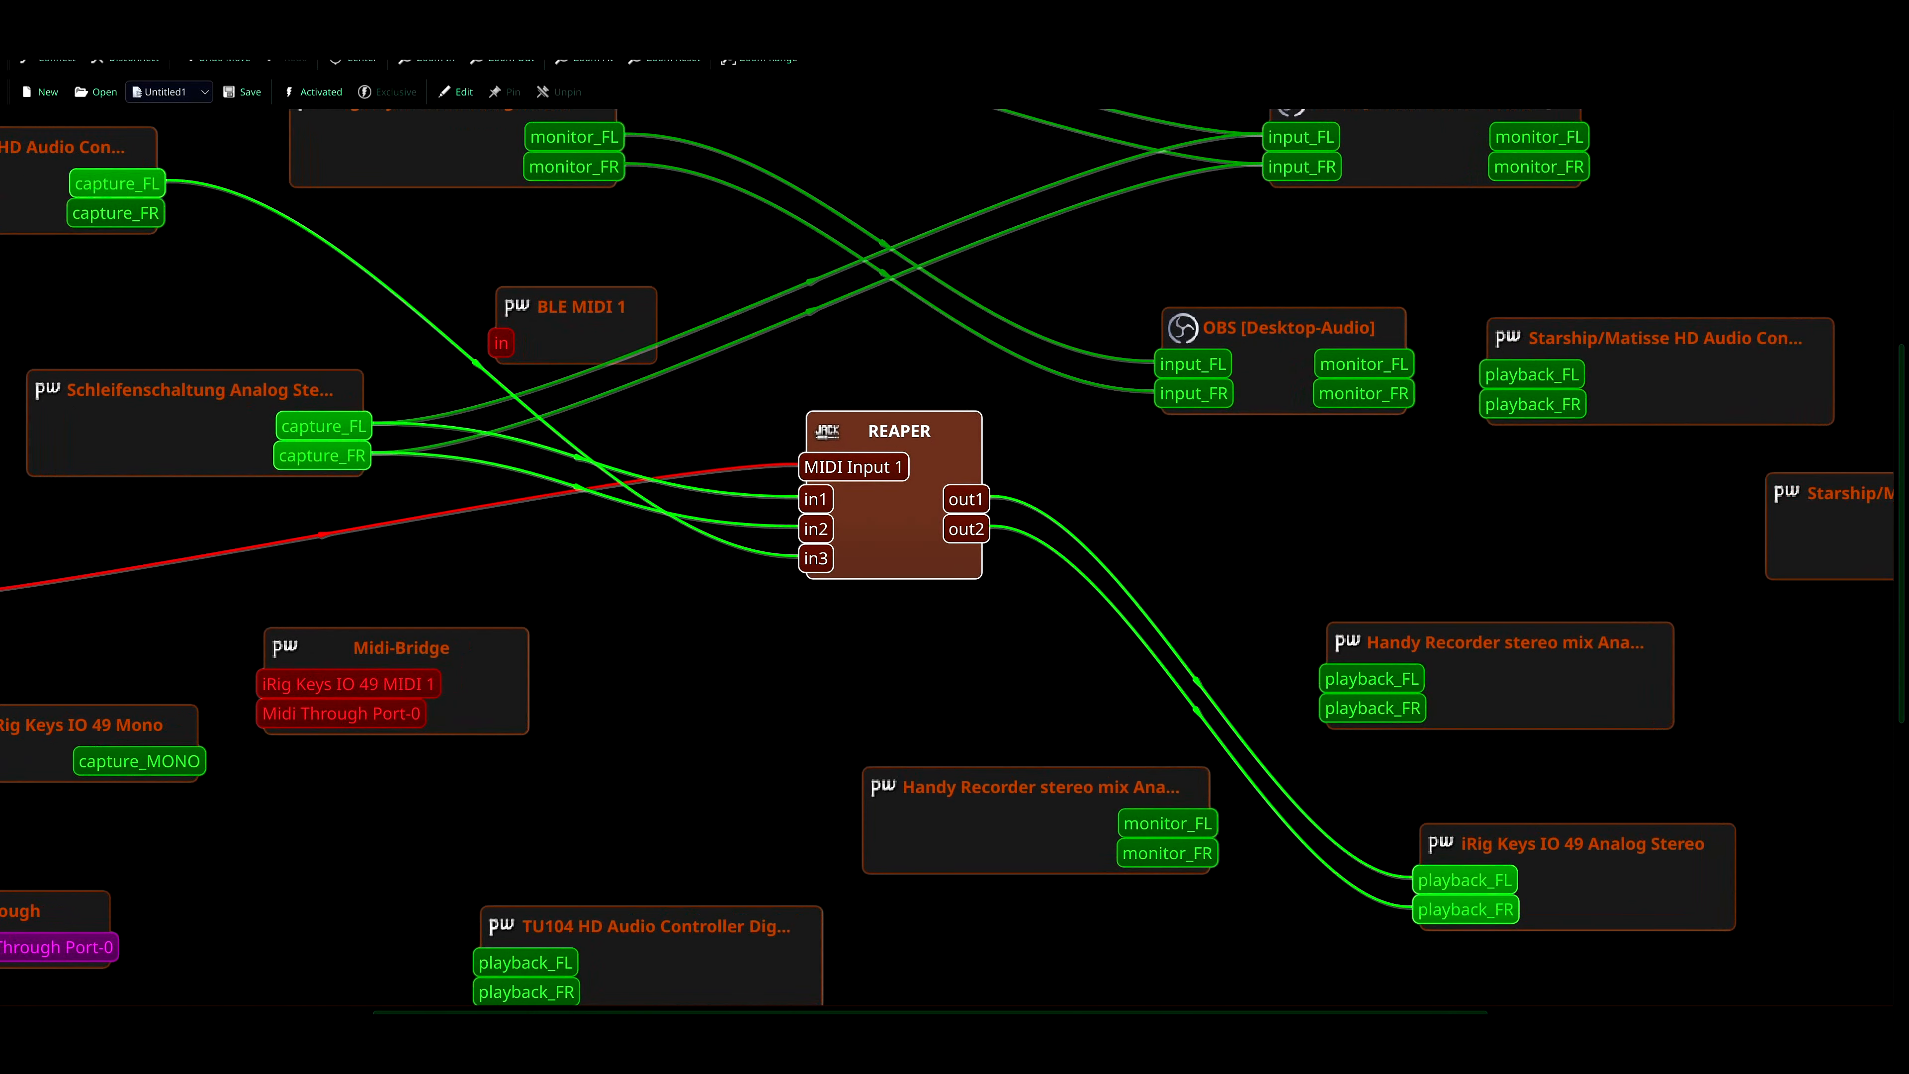
pyautogui.moveTo(881, 525); pyautogui.dragTo(891, 530)
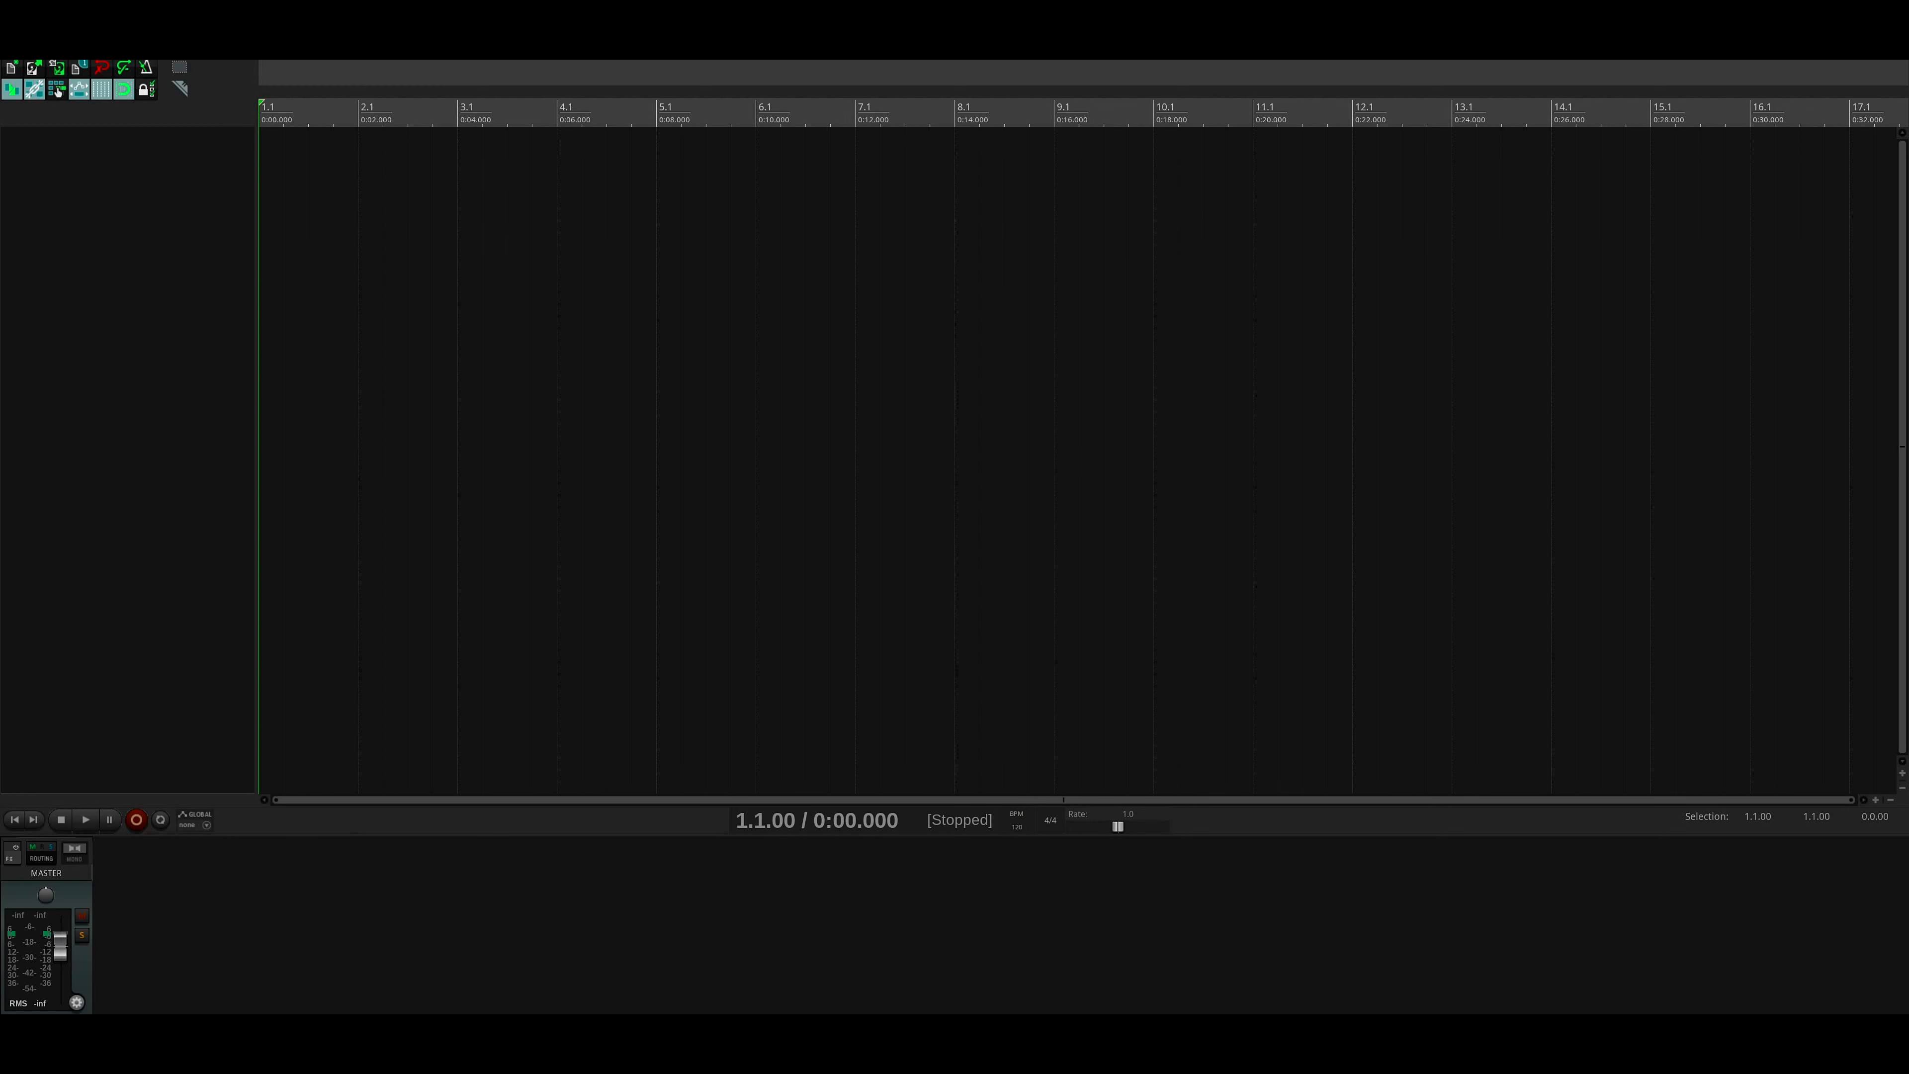
# - Set the JACK output channels to 4 in REAPER's audio device preferences and apply the change
pyautogui.click(167, 28)
pyautogui.click(273, 587)
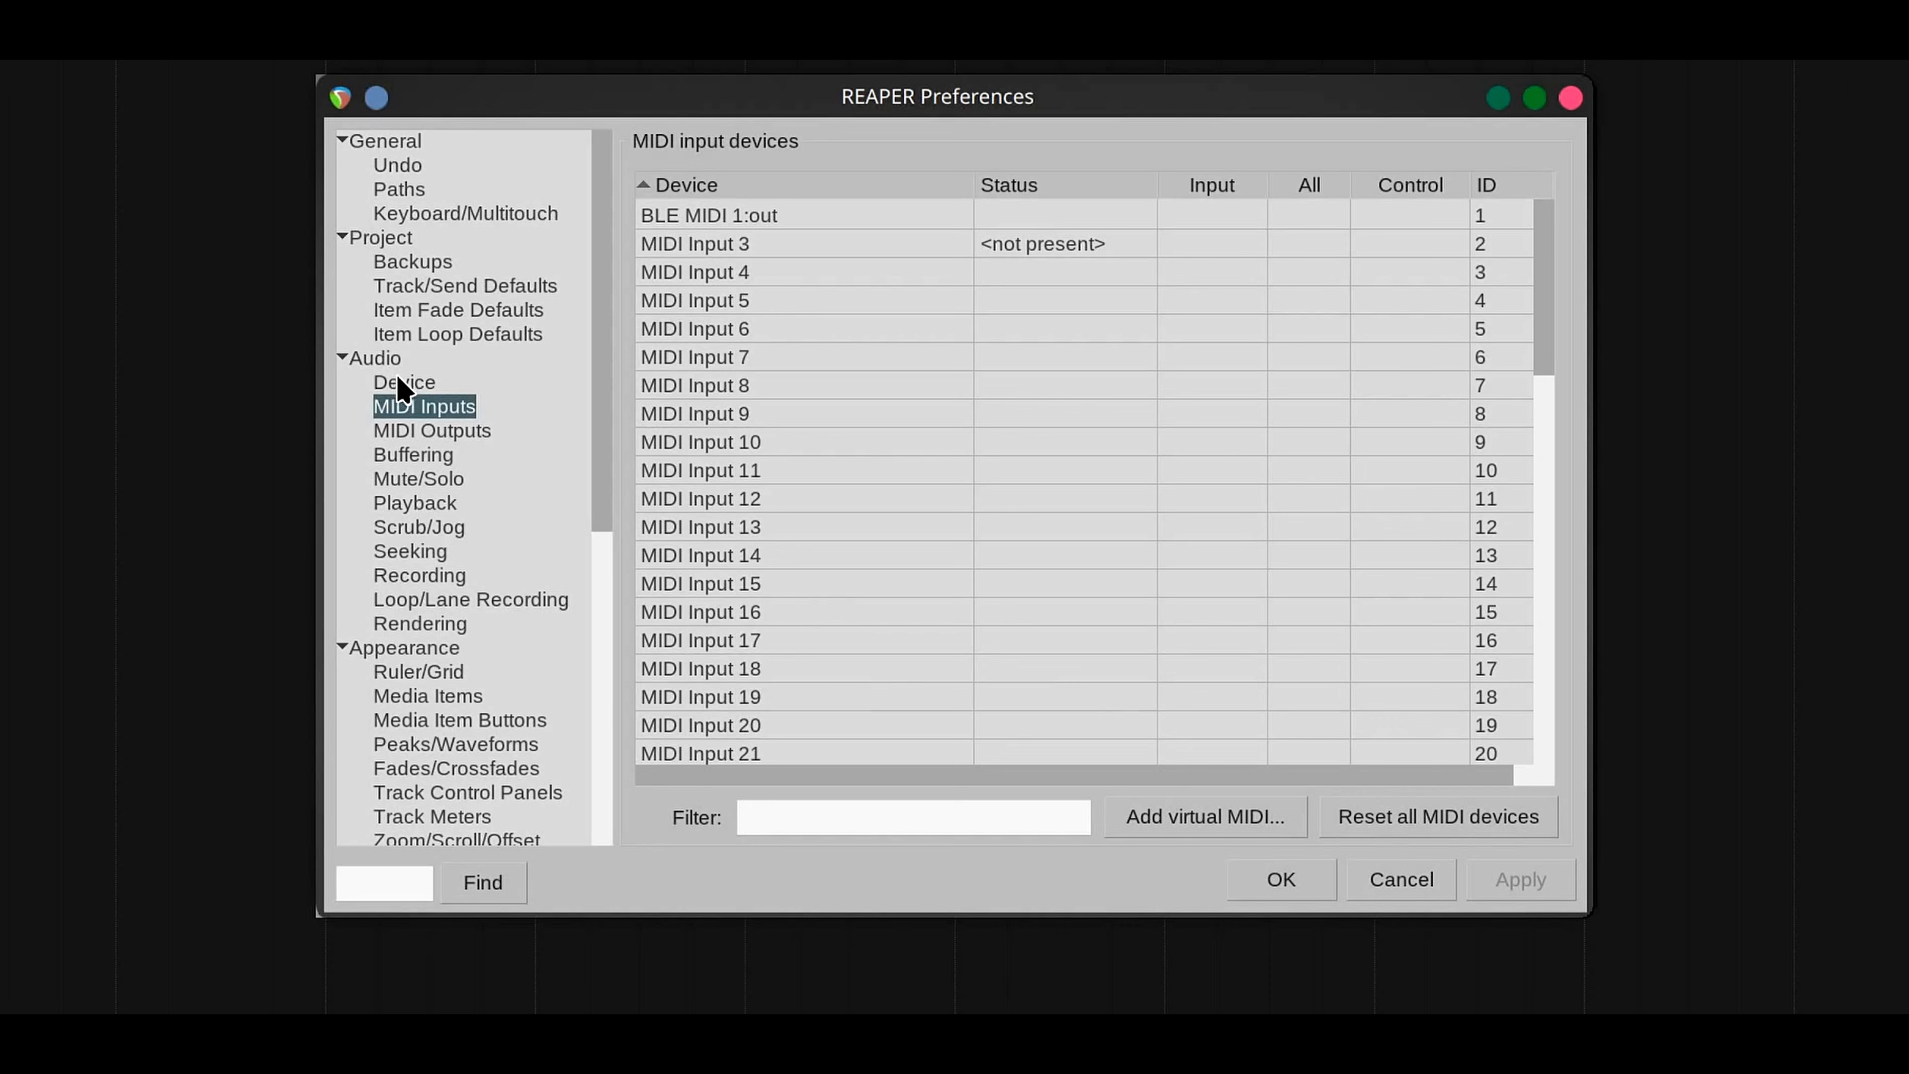
pyautogui.click(693, 462)
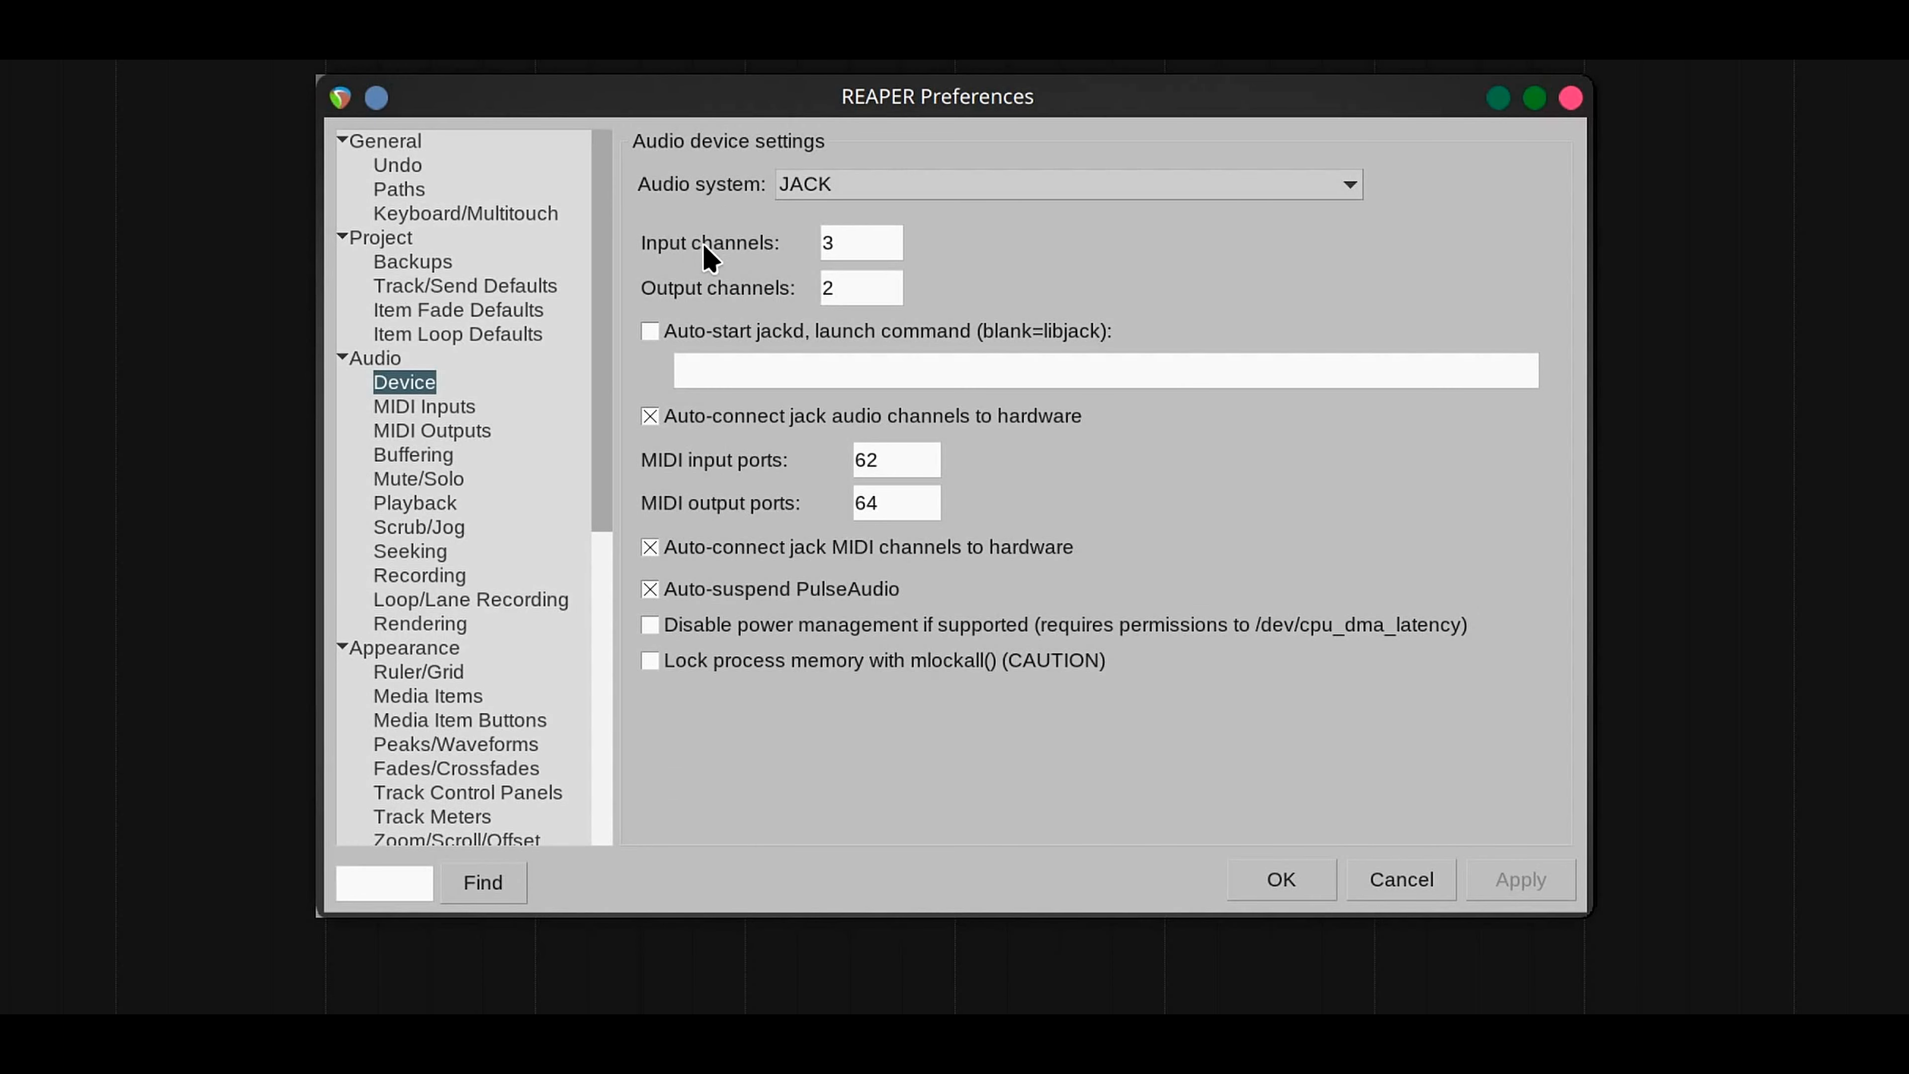
pyautogui.click(840, 296)
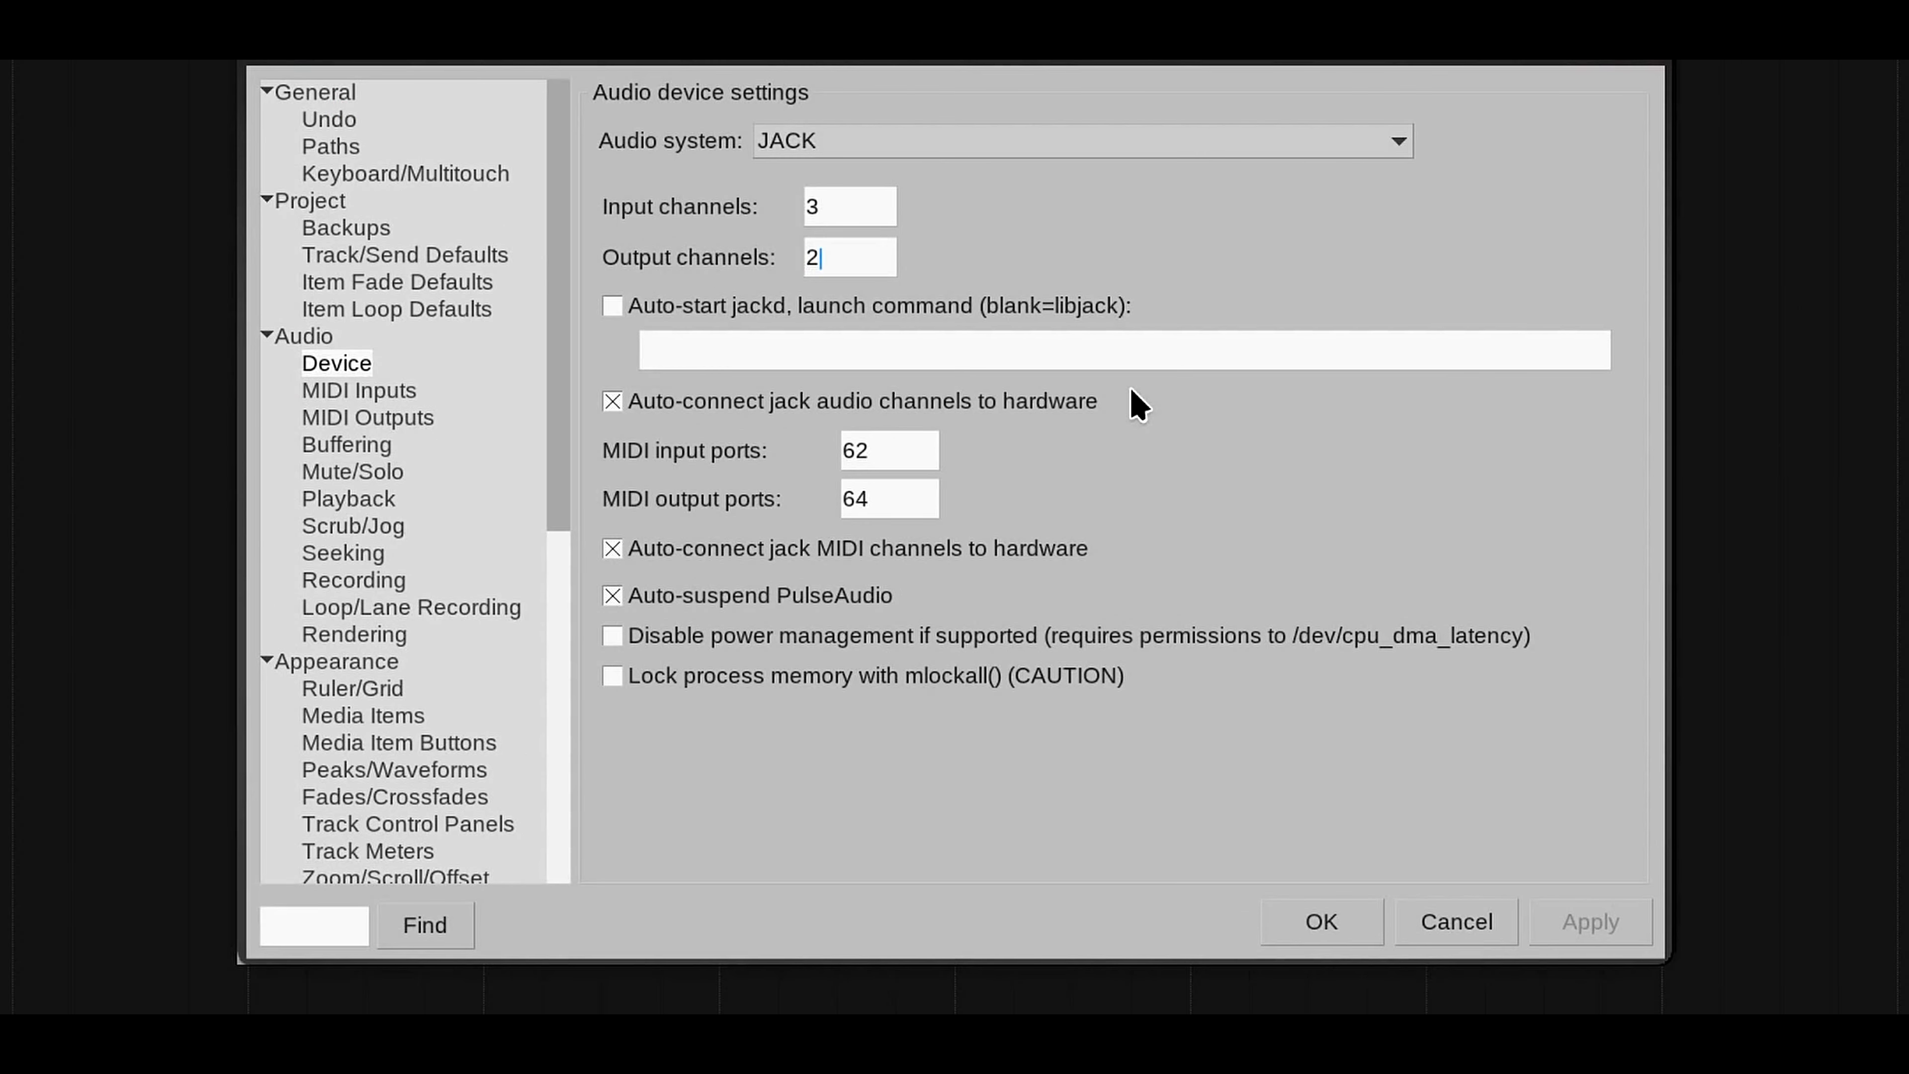
pyautogui.press('BackSpace')
pyautogui.write('4')
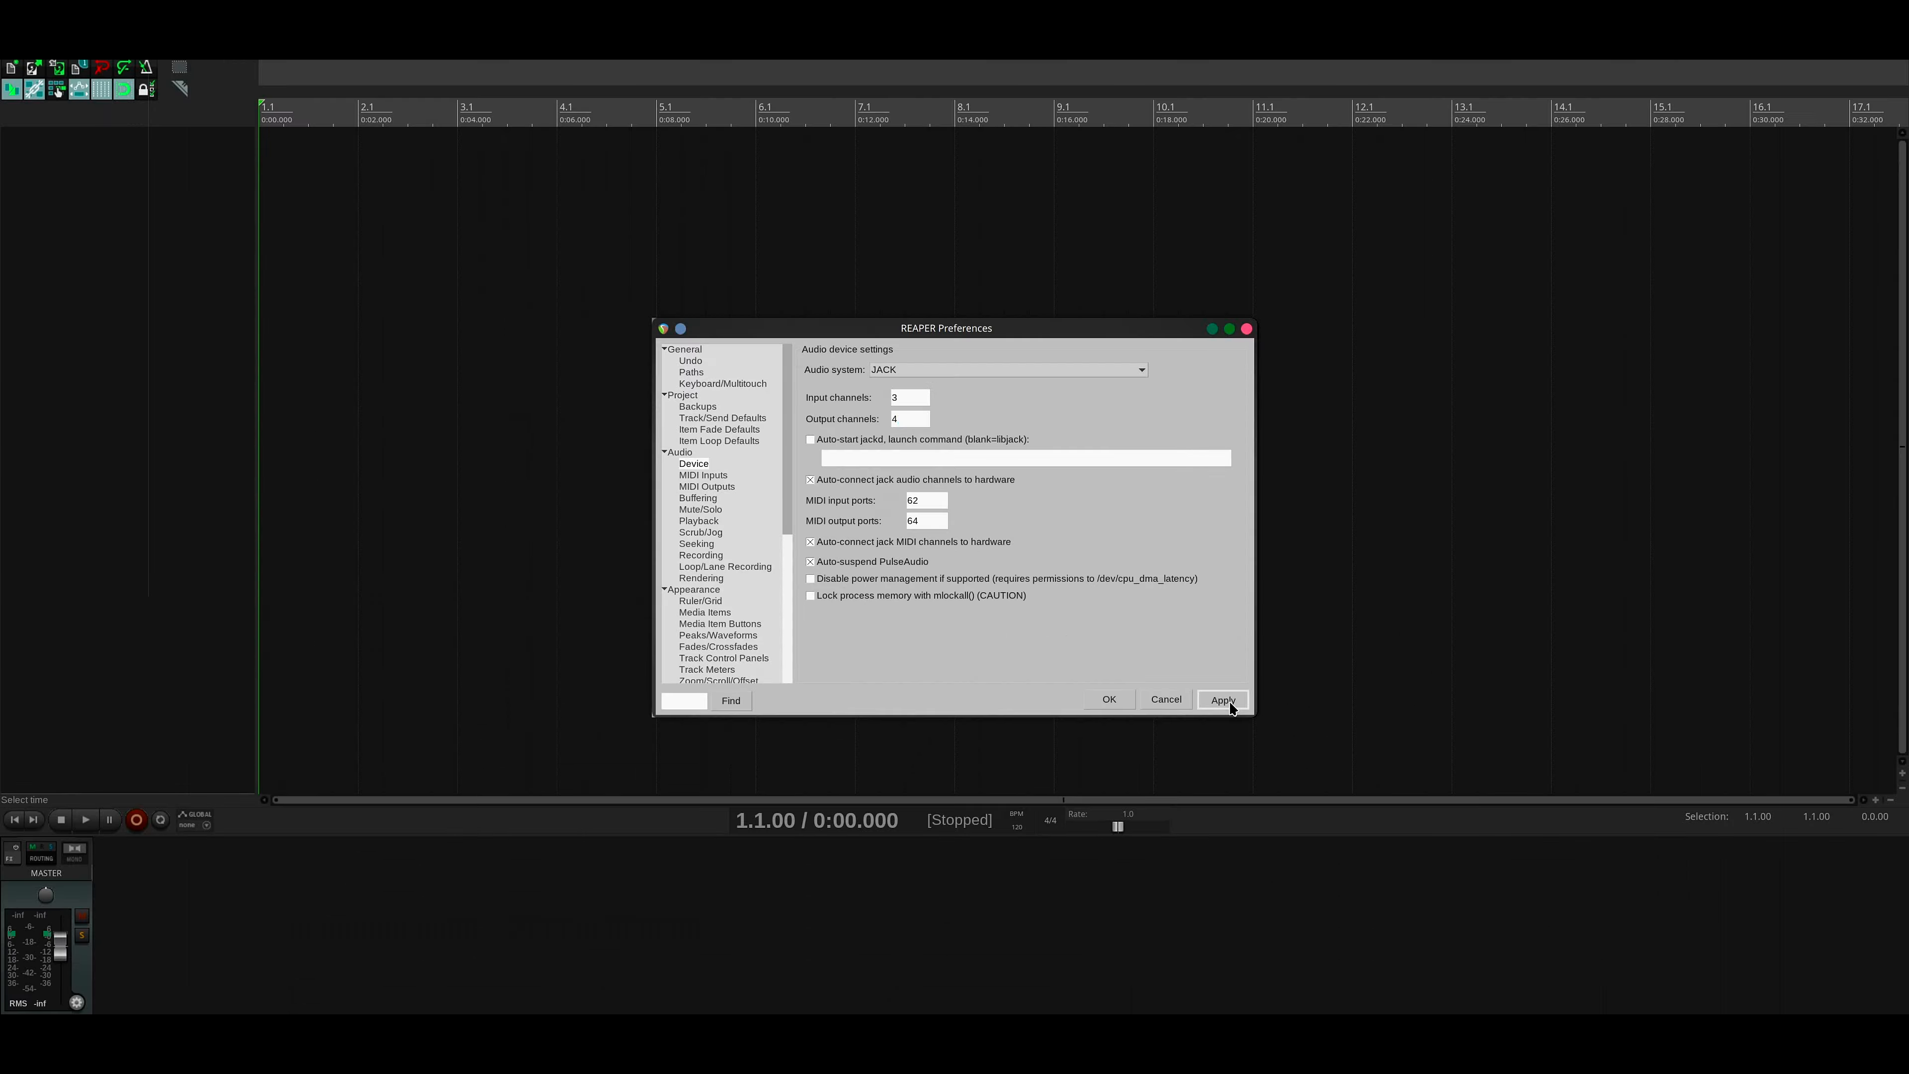
pyautogui.click(1578, 936)
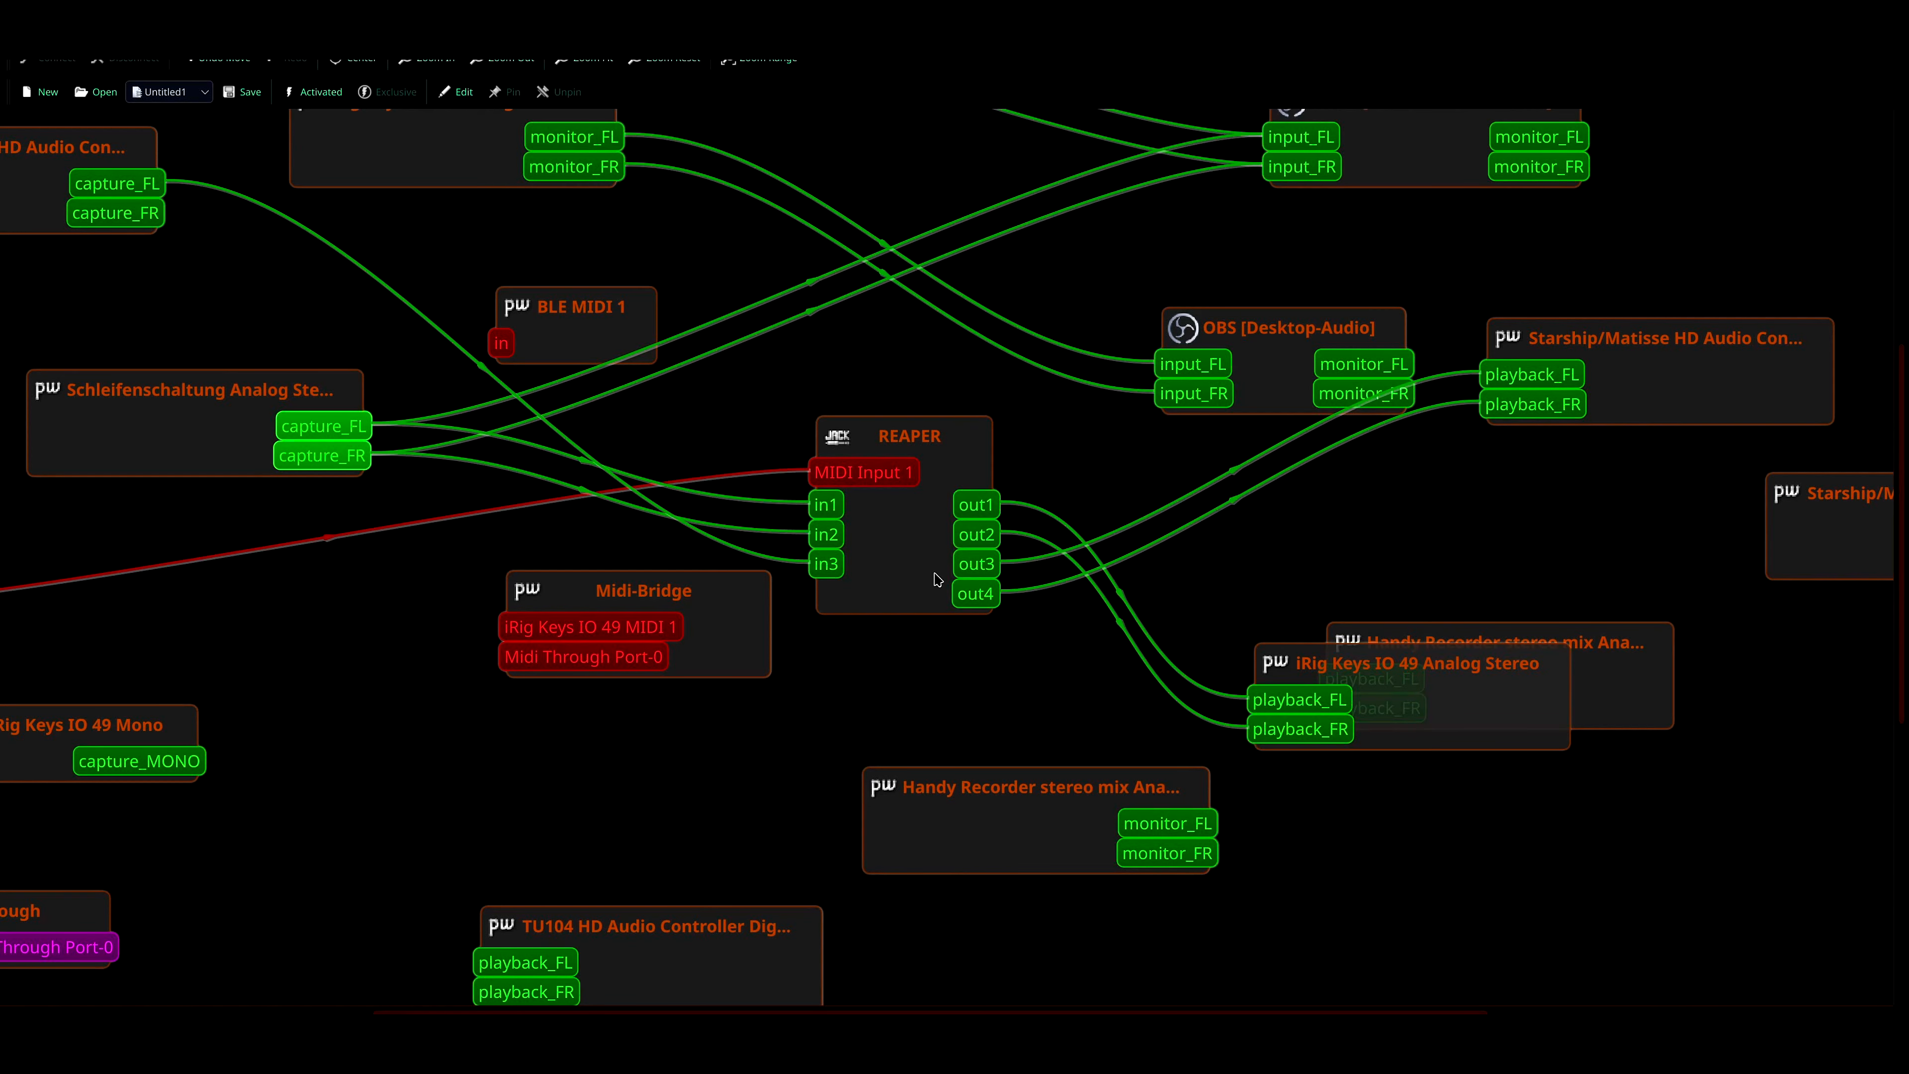
# - Set the JACK output channels to 2, apply the change and close the preferences
pyautogui.moveTo(937, 579); pyautogui.dragTo(926, 573)
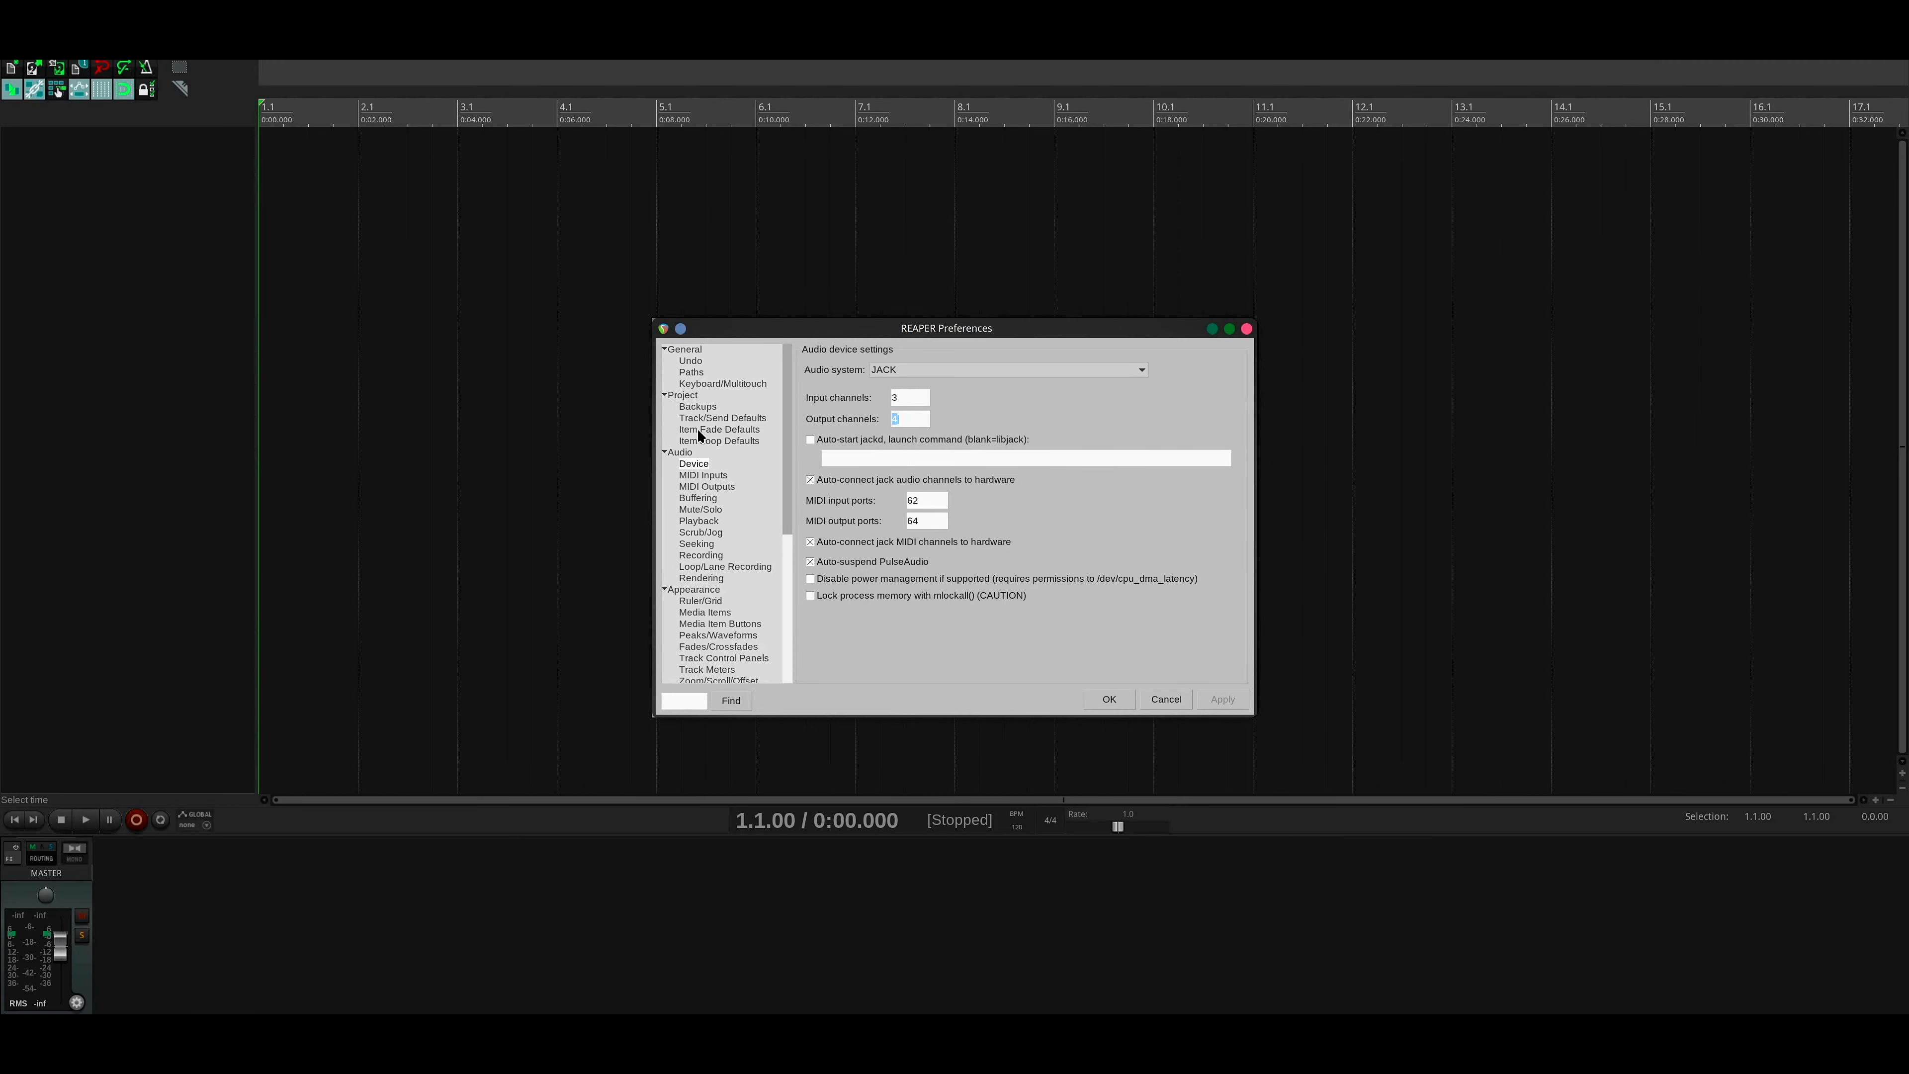
pyautogui.write('2')
pyautogui.click(1235, 709)
pyautogui.click(1130, 705)
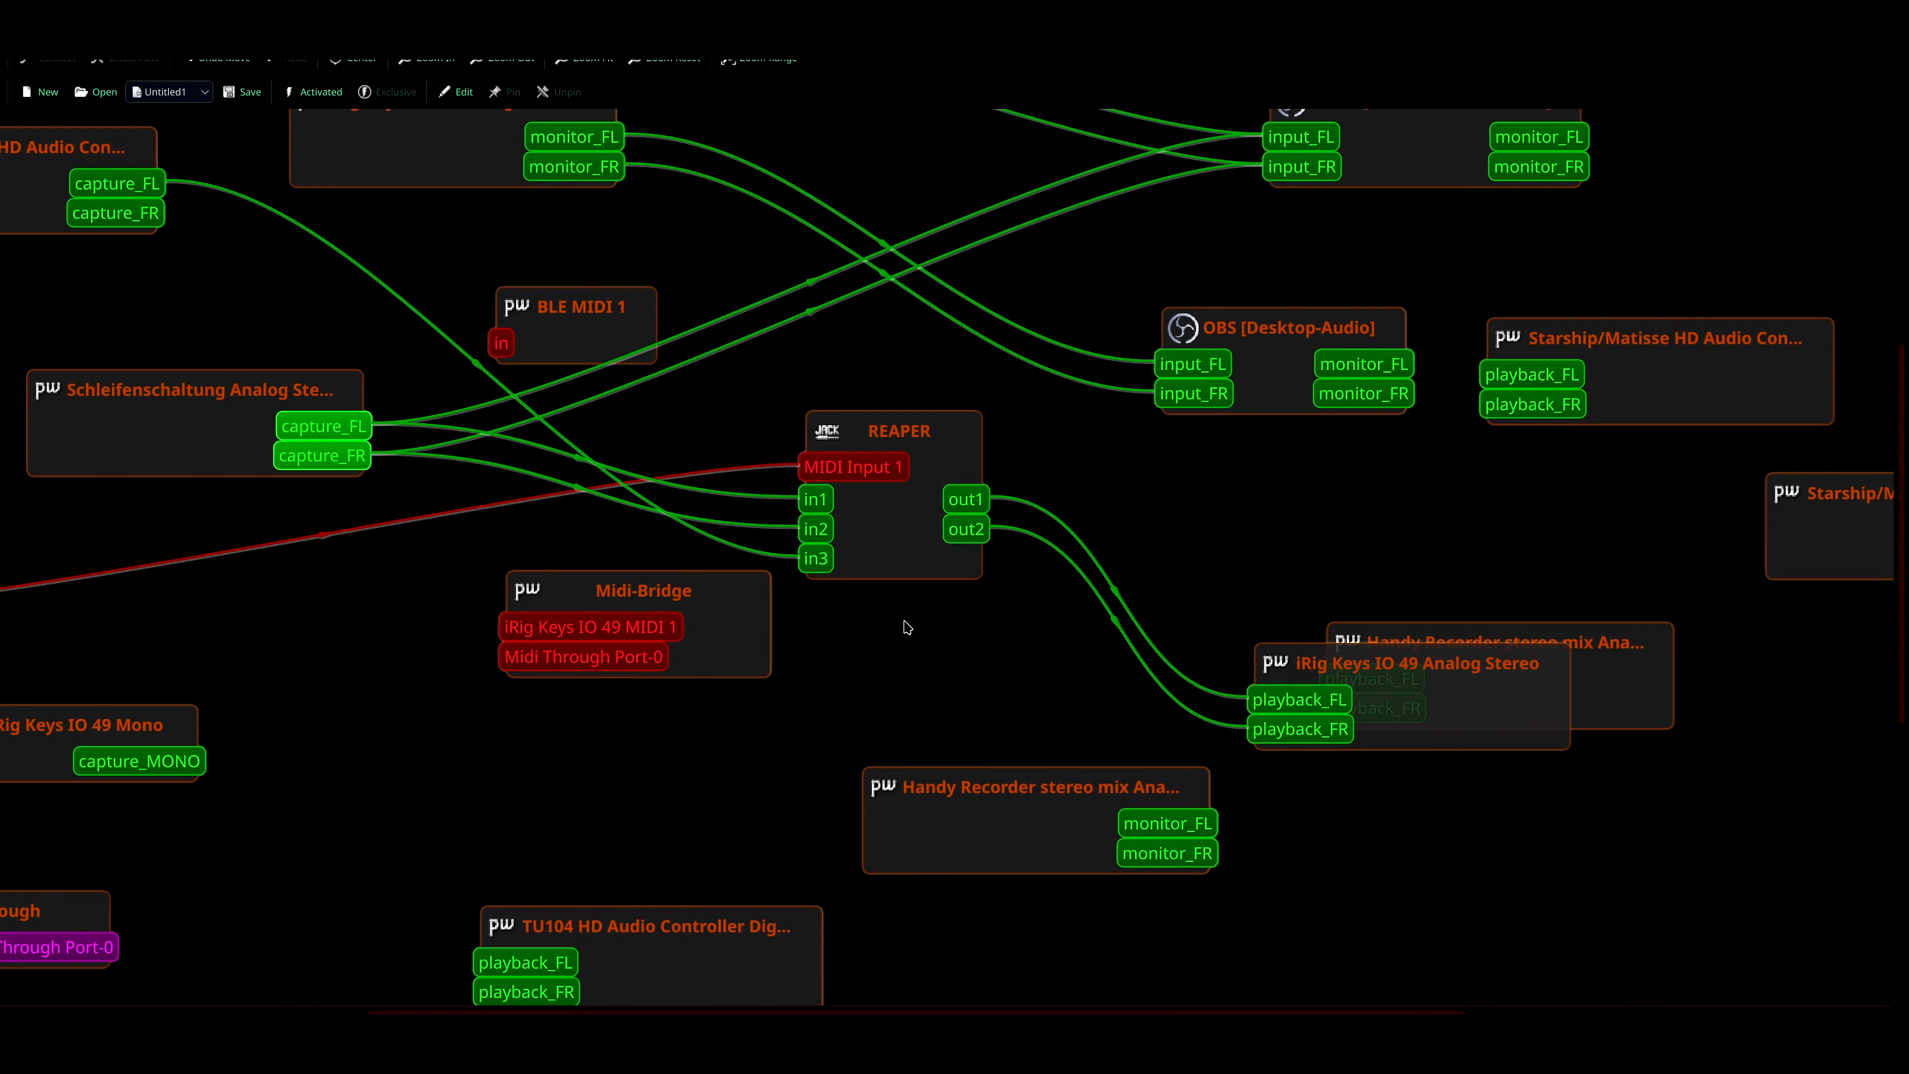
# - Arrange the iRig Keys IO 49 Analog Stereo playback node beside REAPER in the connection graph and move the OBS-1 Mikrofon-/AUX-Audio node farther from its sources
pyautogui.moveTo(1500, 695); pyautogui.dragTo(1524, 534)
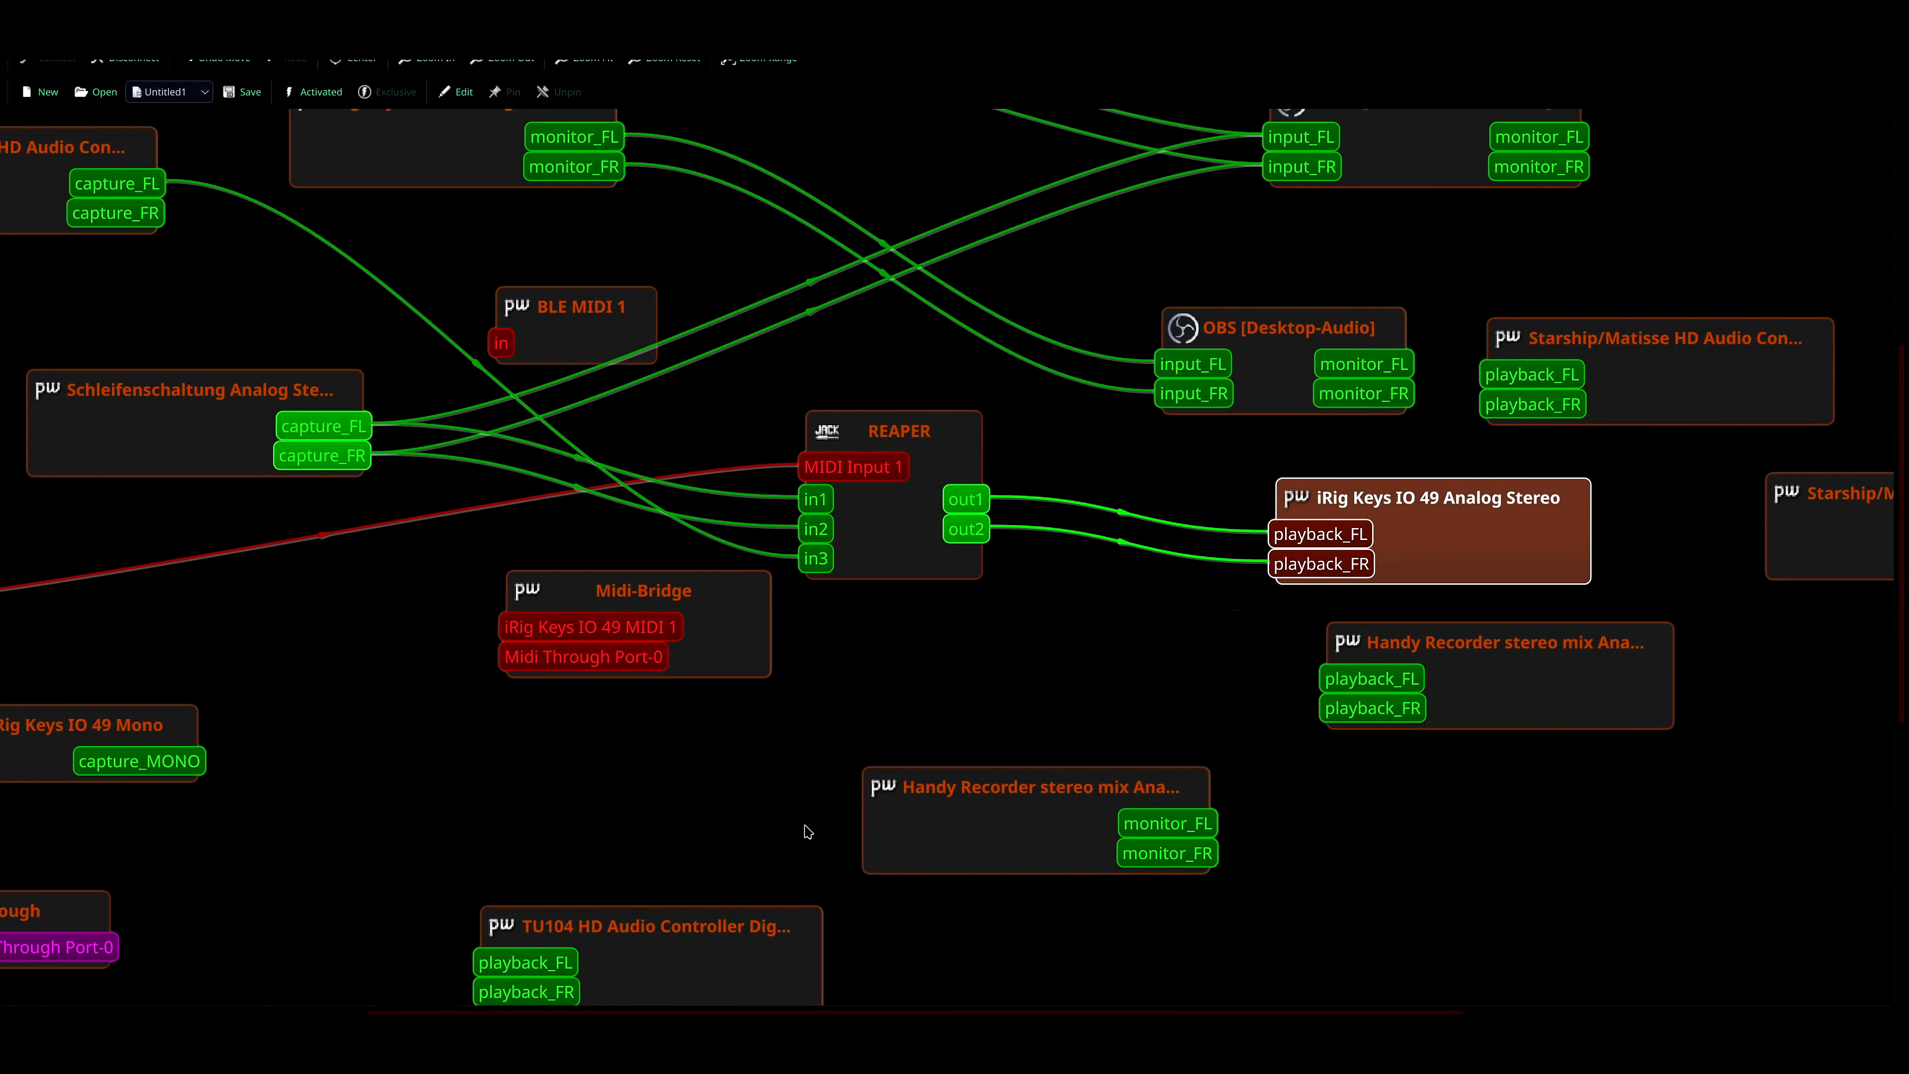
pyautogui.moveTo(845, 505); pyautogui.dragTo(850, 500)
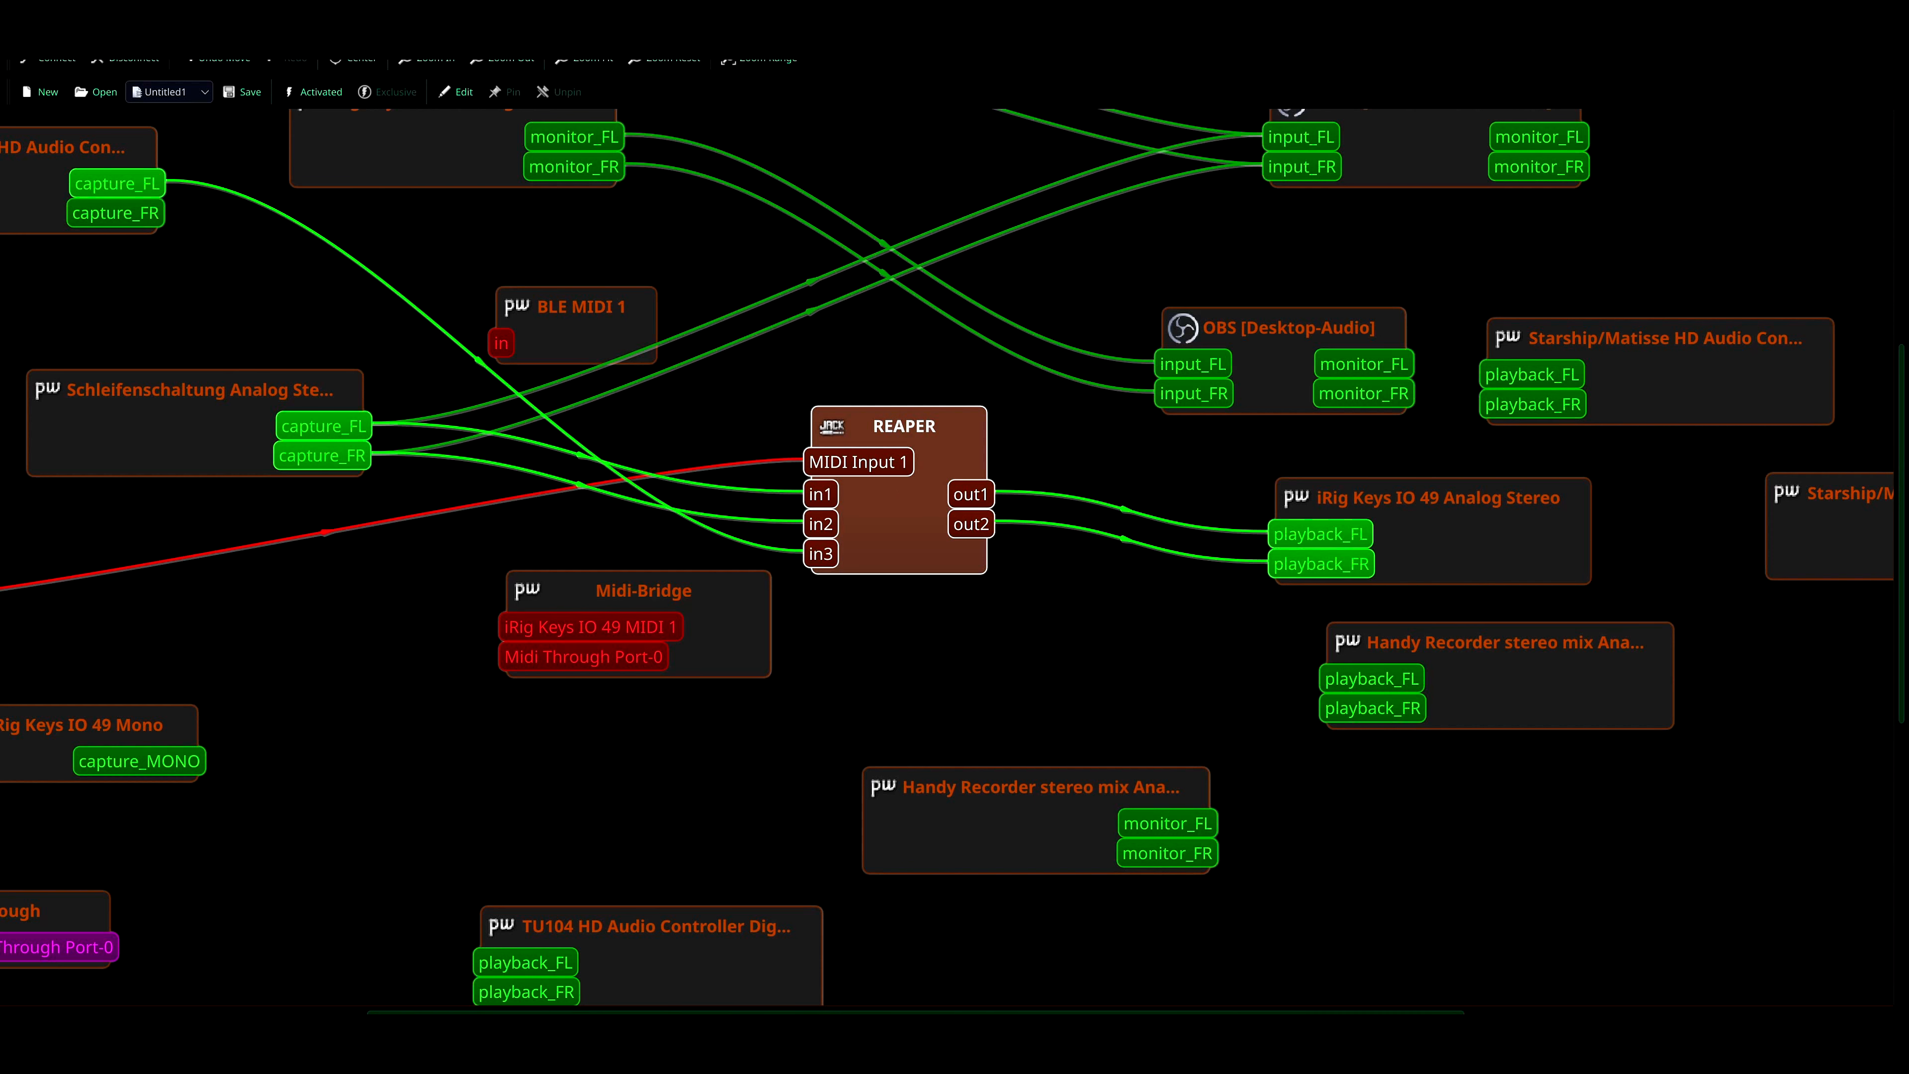
pyautogui.scroll(-10, 899, 556)
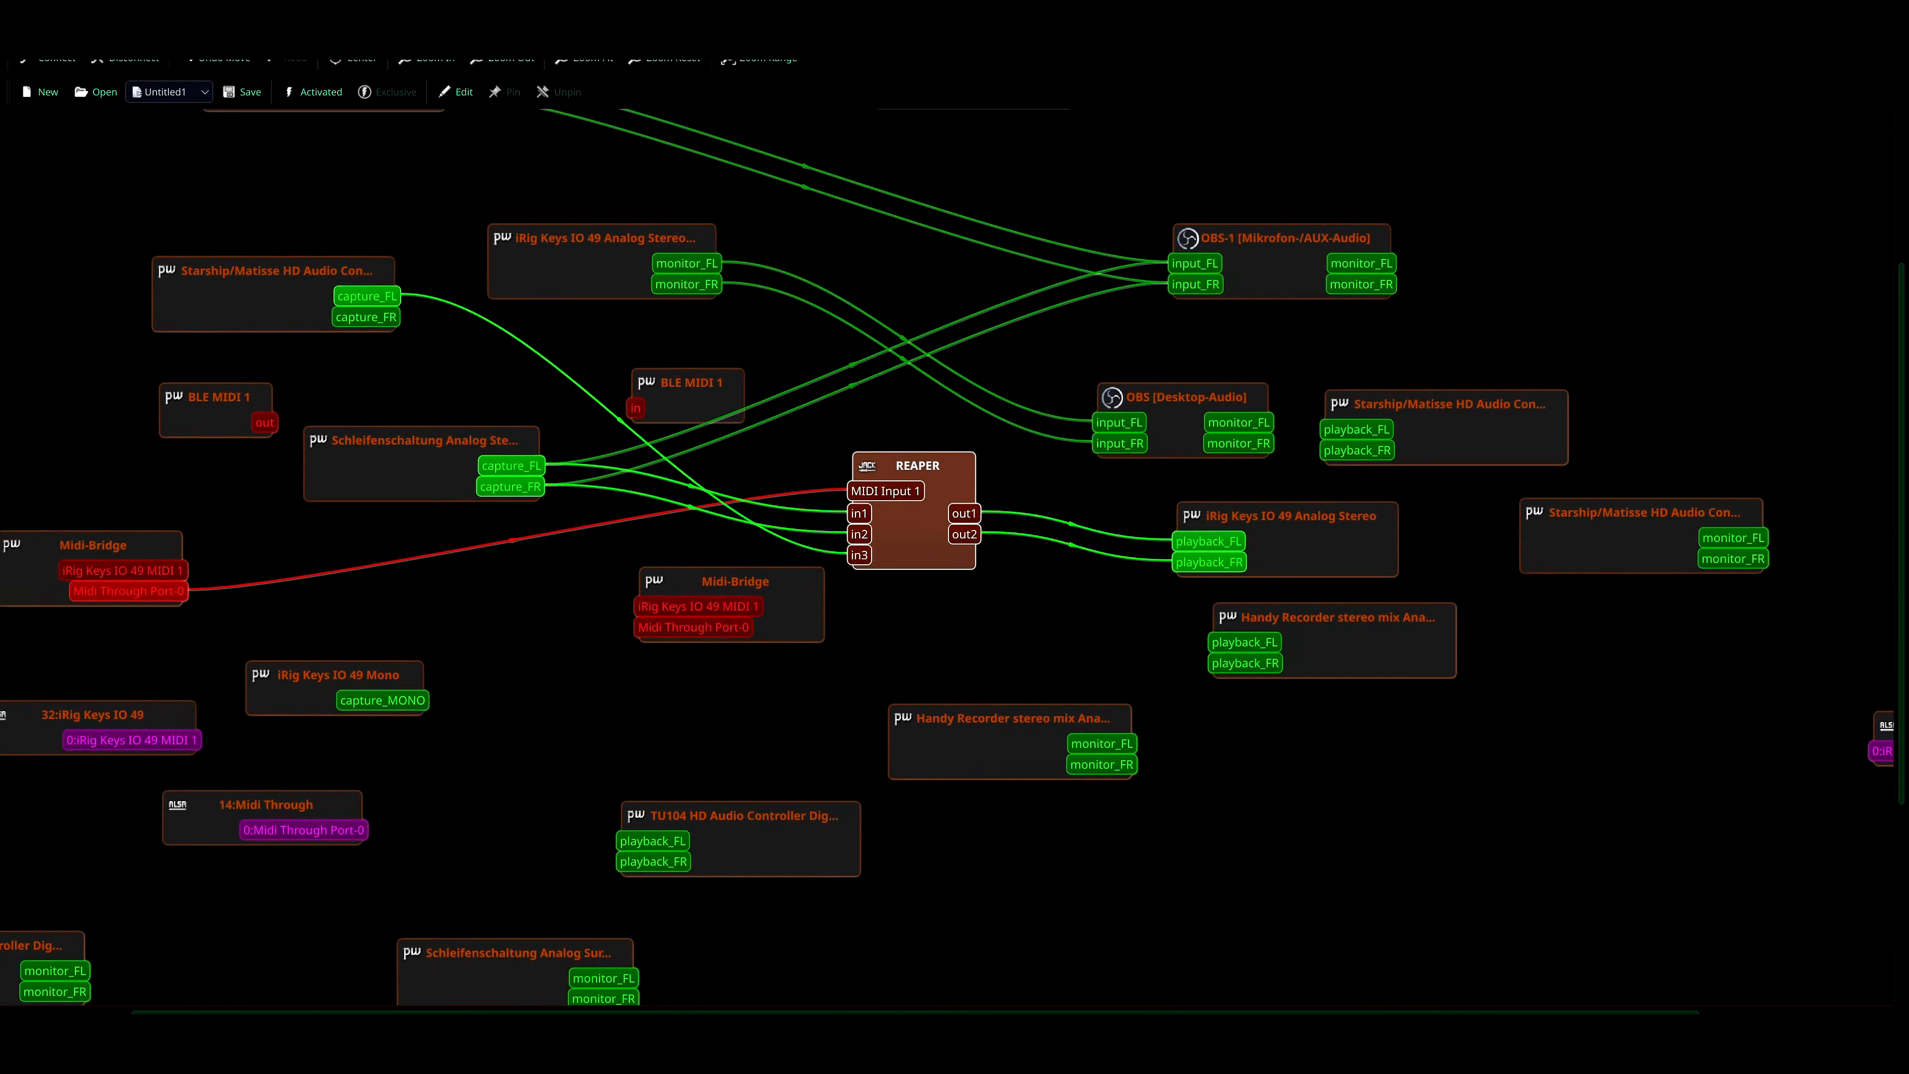
pyautogui.moveTo(1248, 553); pyautogui.dragTo(1316, 553)
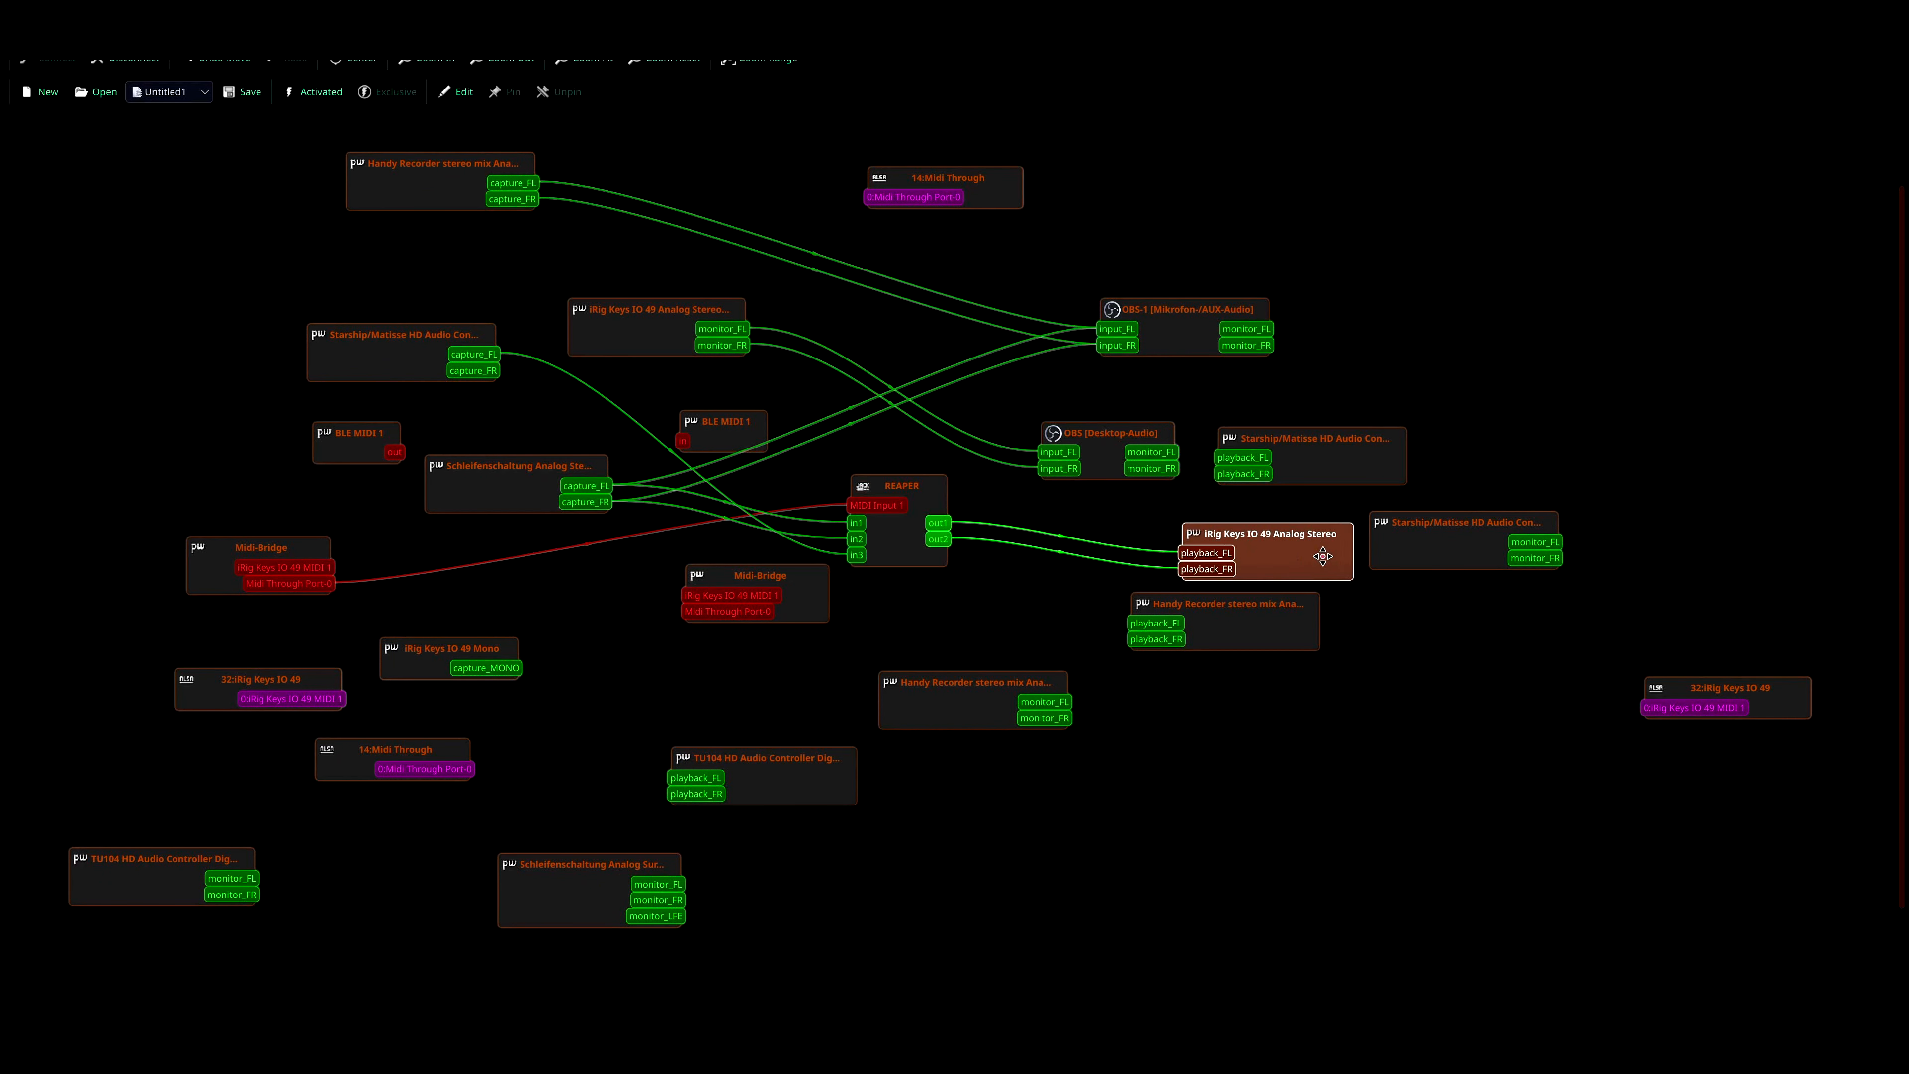
pyautogui.moveTo(899, 556); pyautogui.dragTo(906, 555)
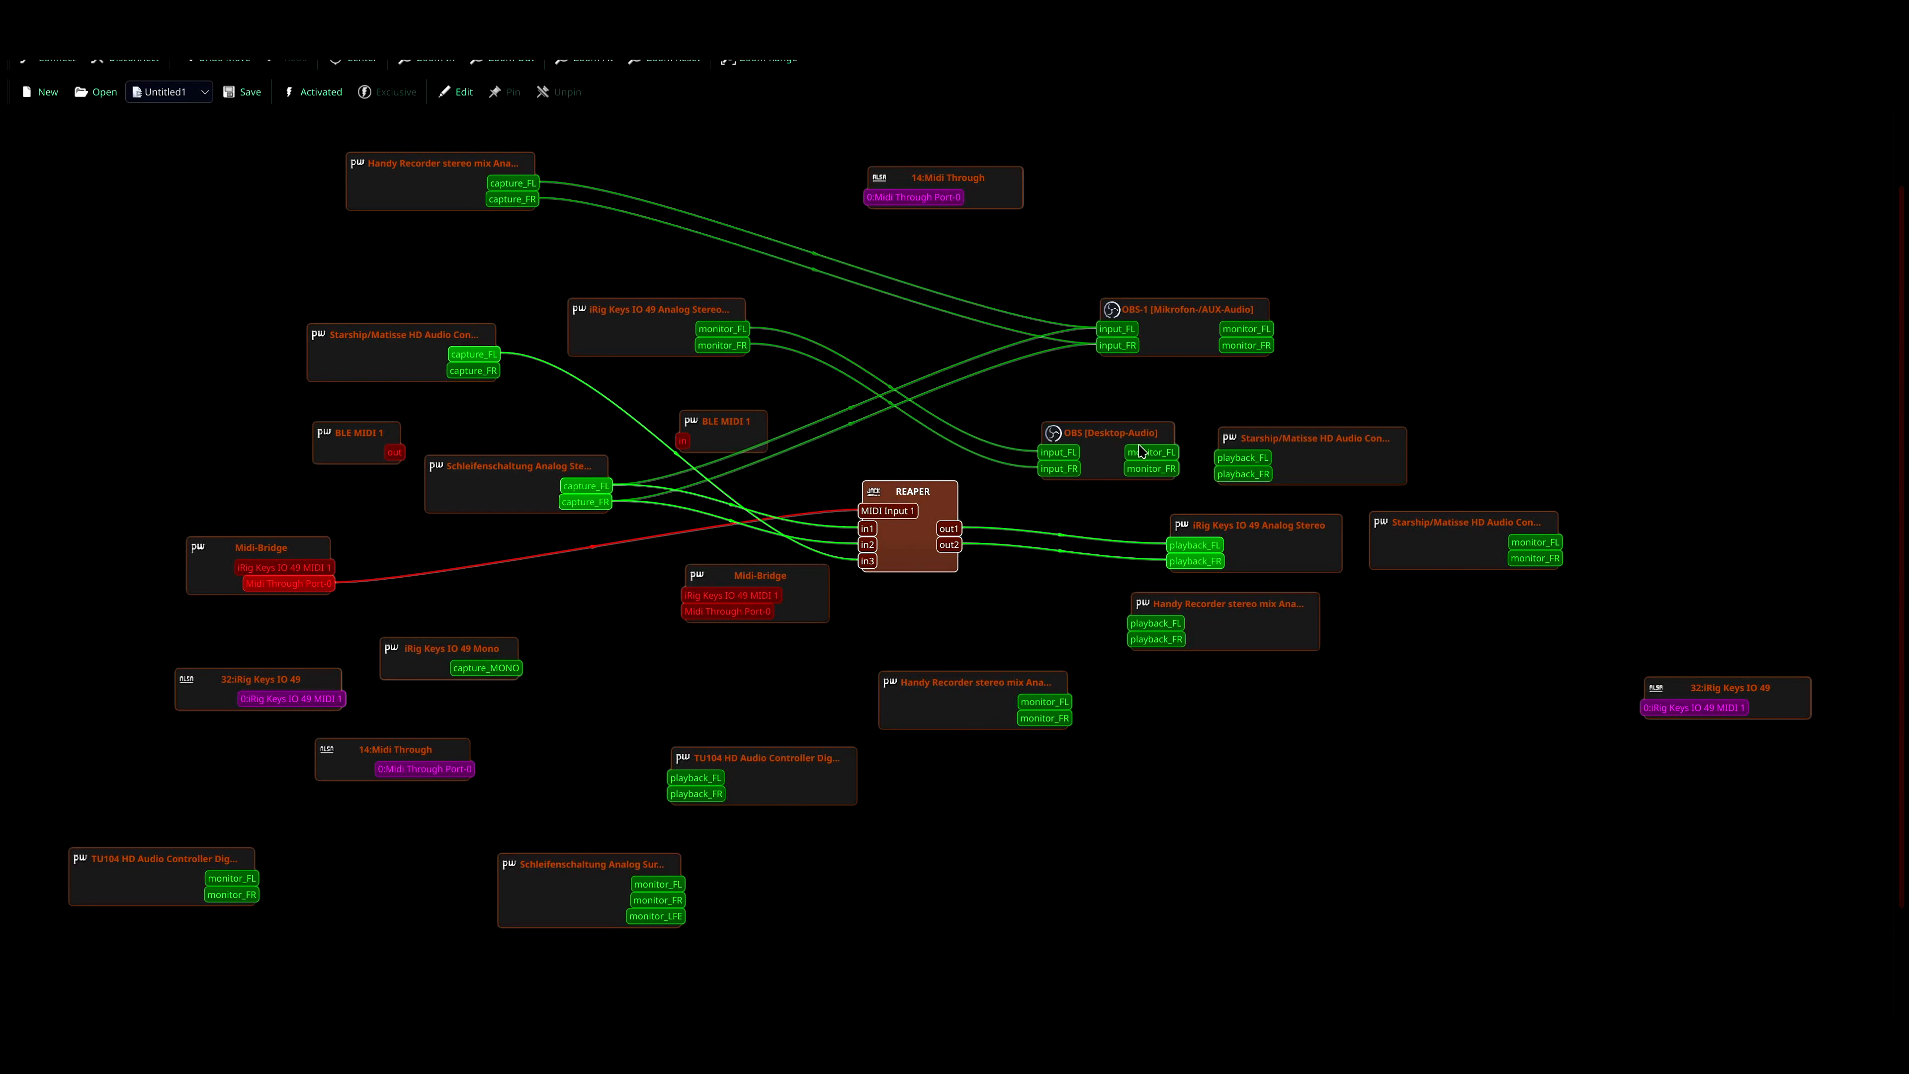
pyautogui.moveTo(1158, 322); pyautogui.dragTo(1298, 297)
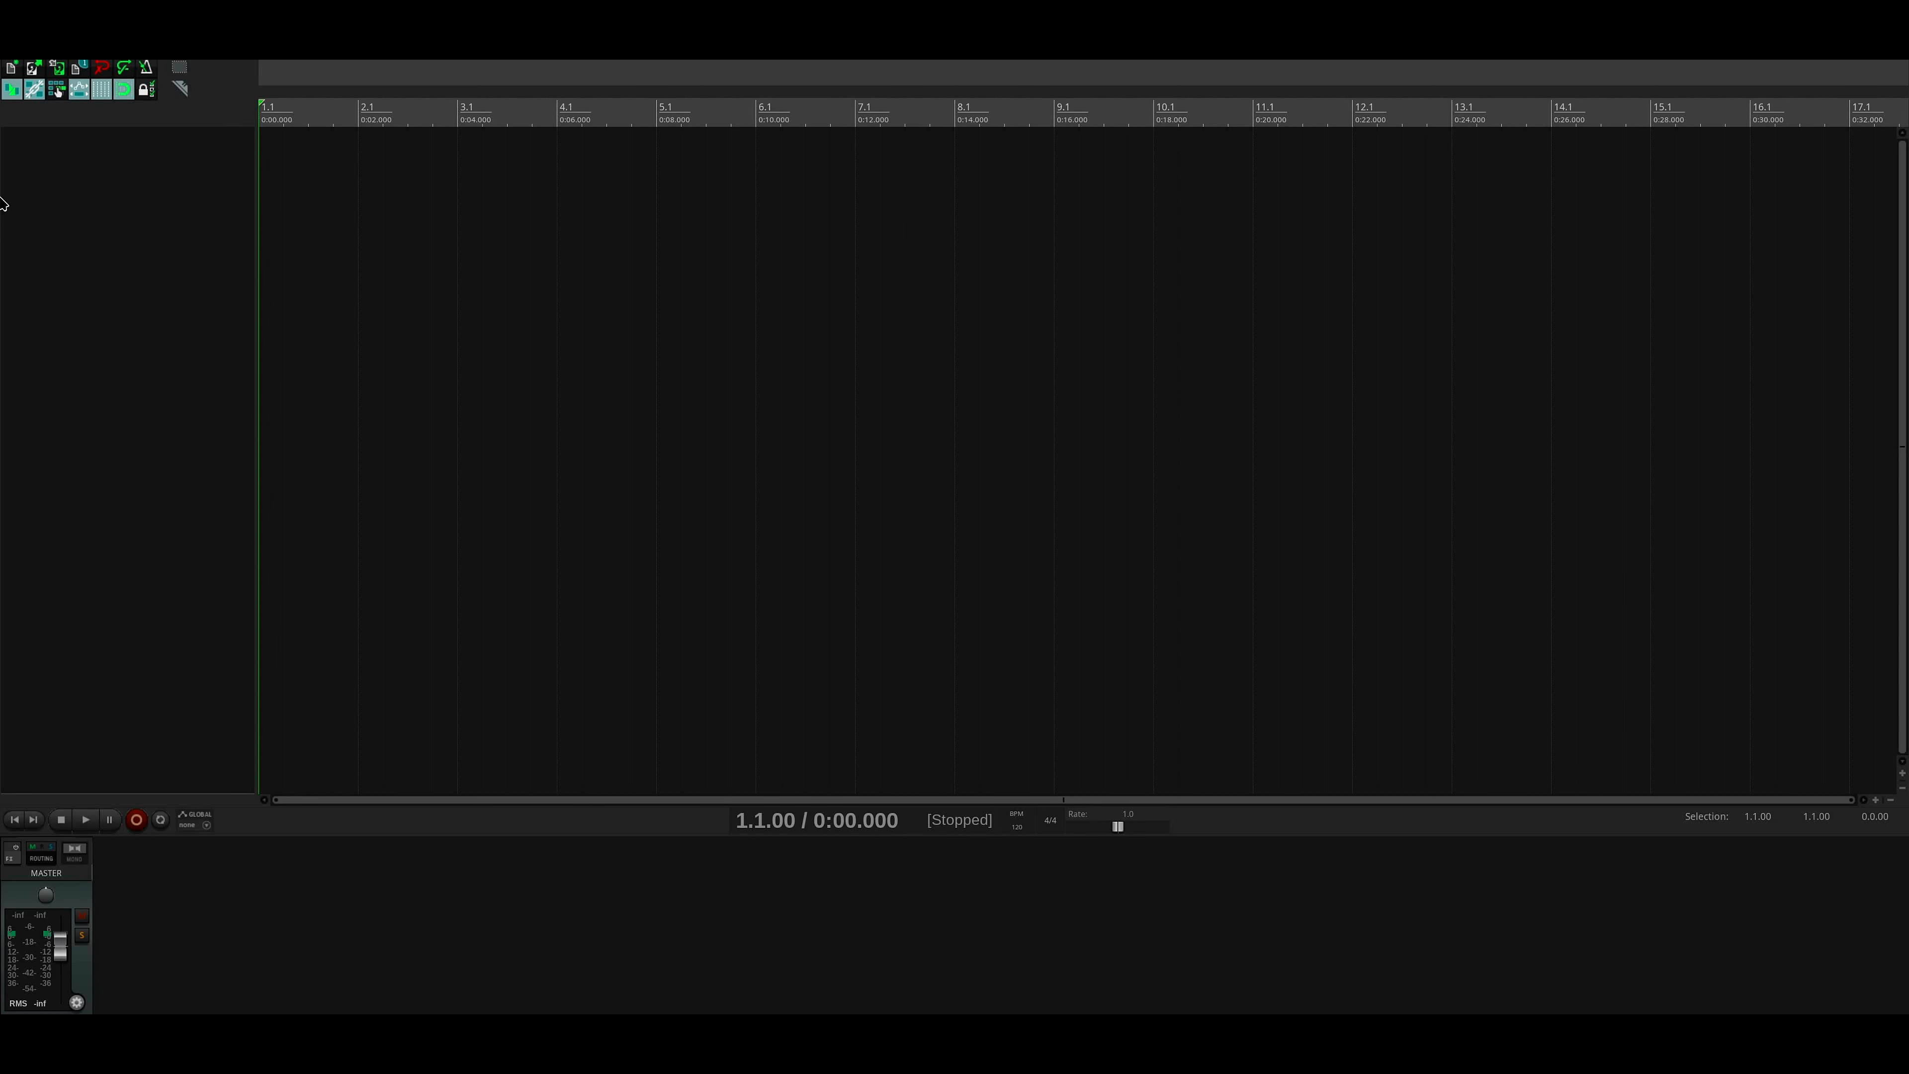
# - Switch to REAPER, add a new track and arm it for recording
pyautogui.doubleClick(111, 156)
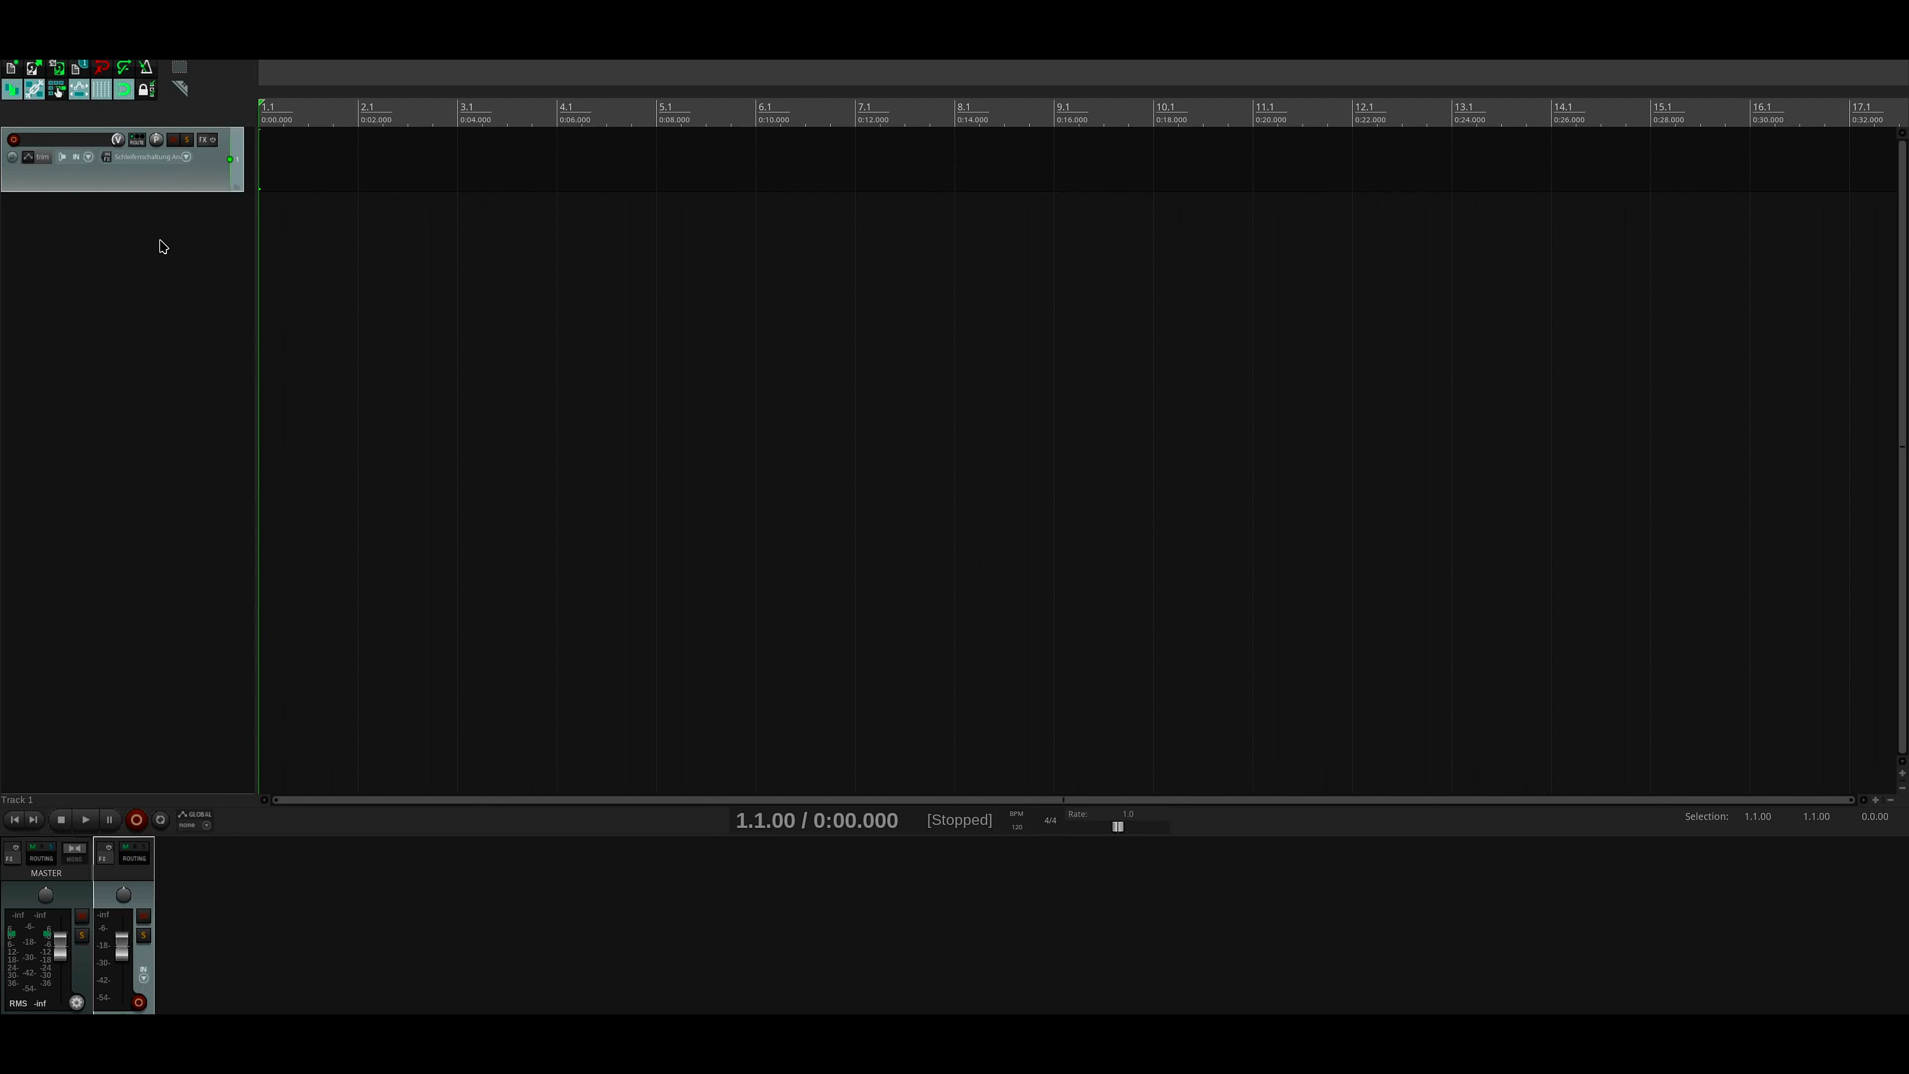
pyautogui.click(13, 139)
pyautogui.click(124, 251)
# - Set the new track's input to MIDI from Midi-Bridge:iRig Keys IO 49 4 on all channels
pyautogui.click(184, 160)
pyautogui.moveTo(252, 170)
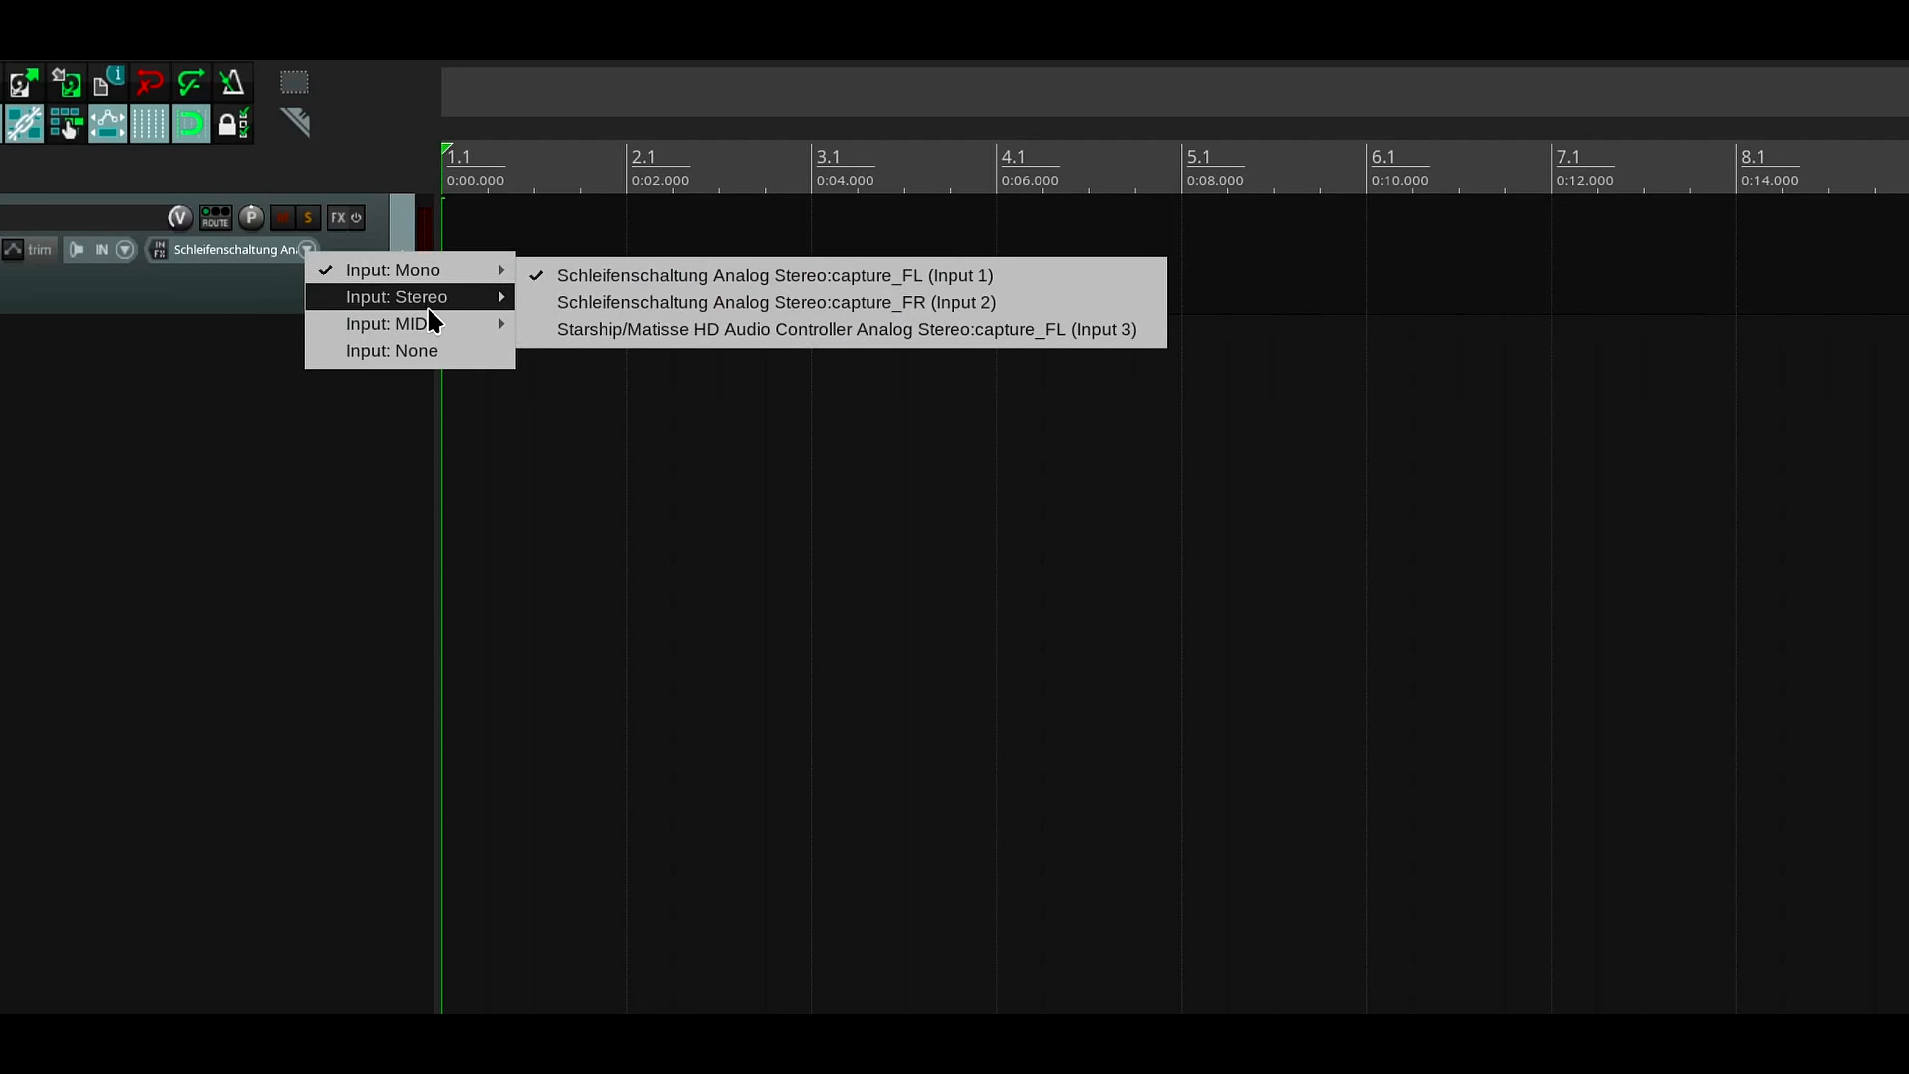
pyautogui.moveTo(434, 328)
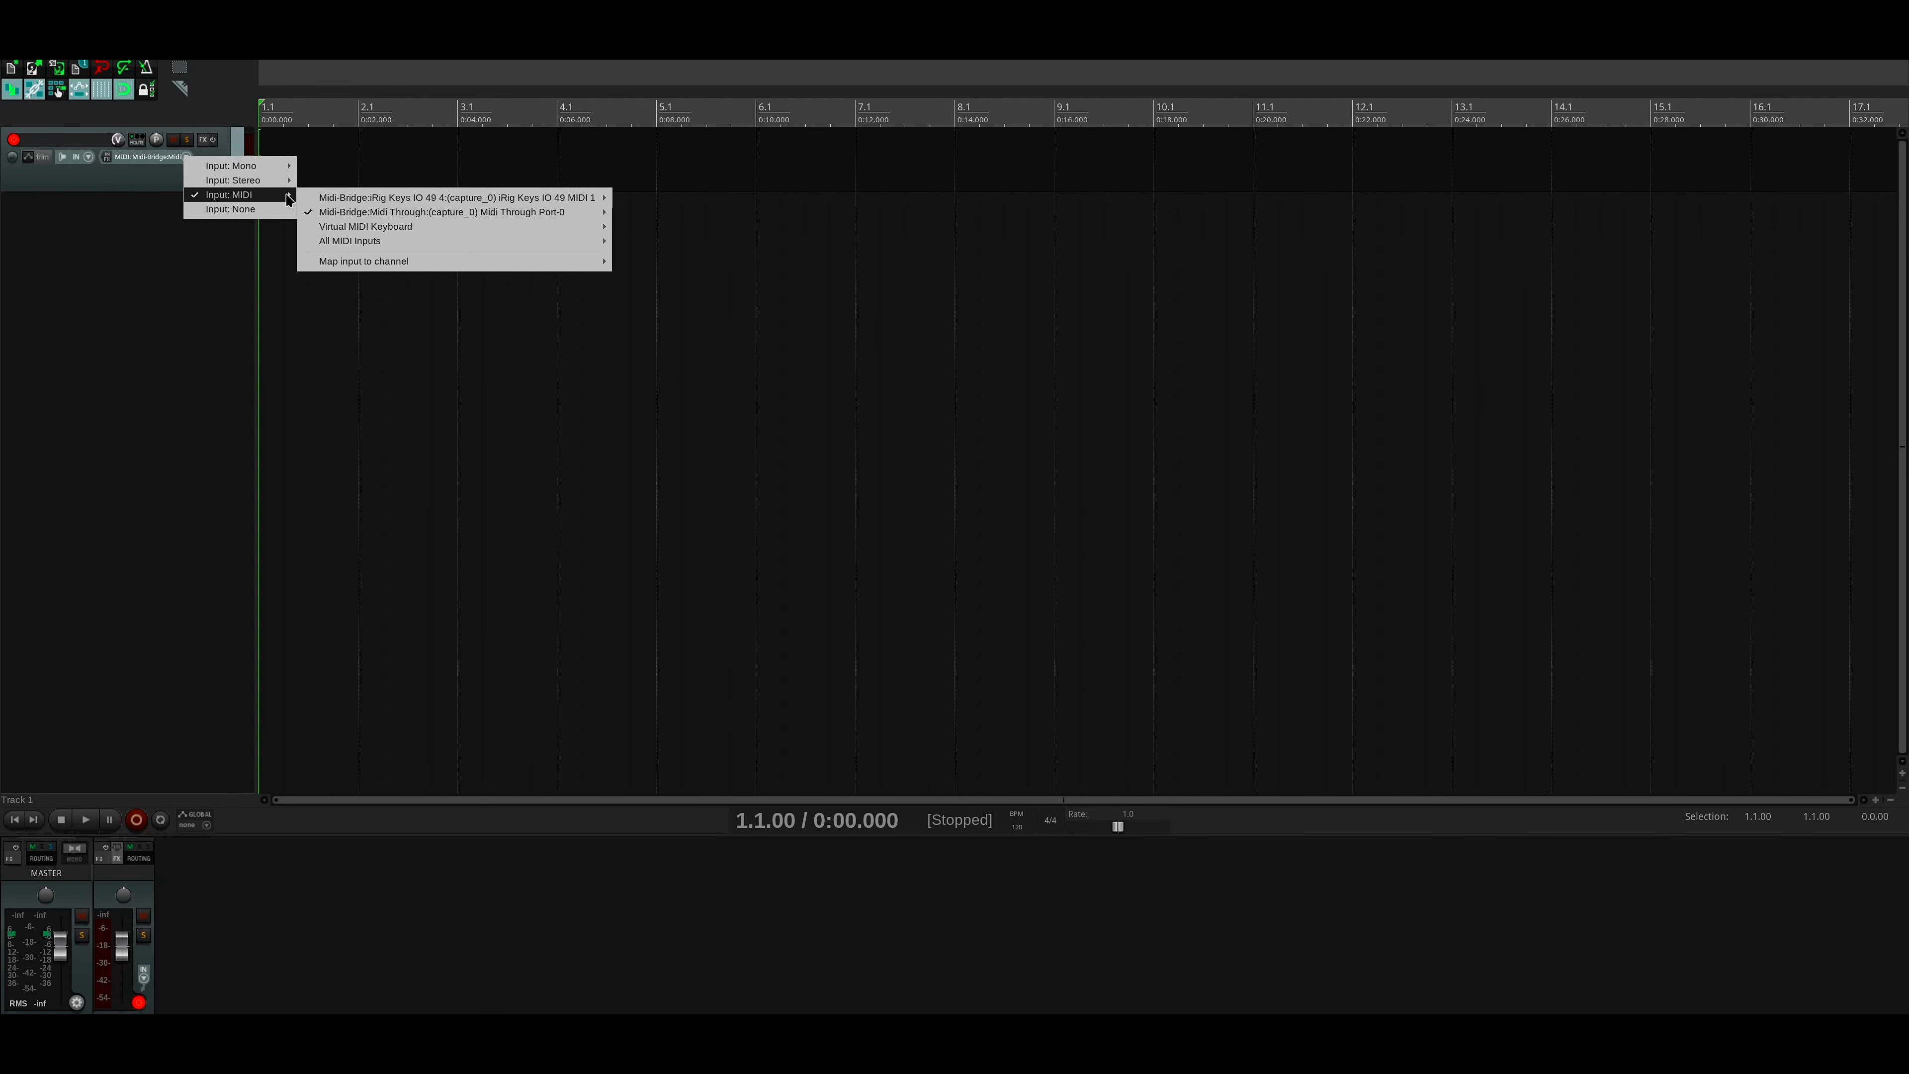
pyautogui.moveTo(627, 327)
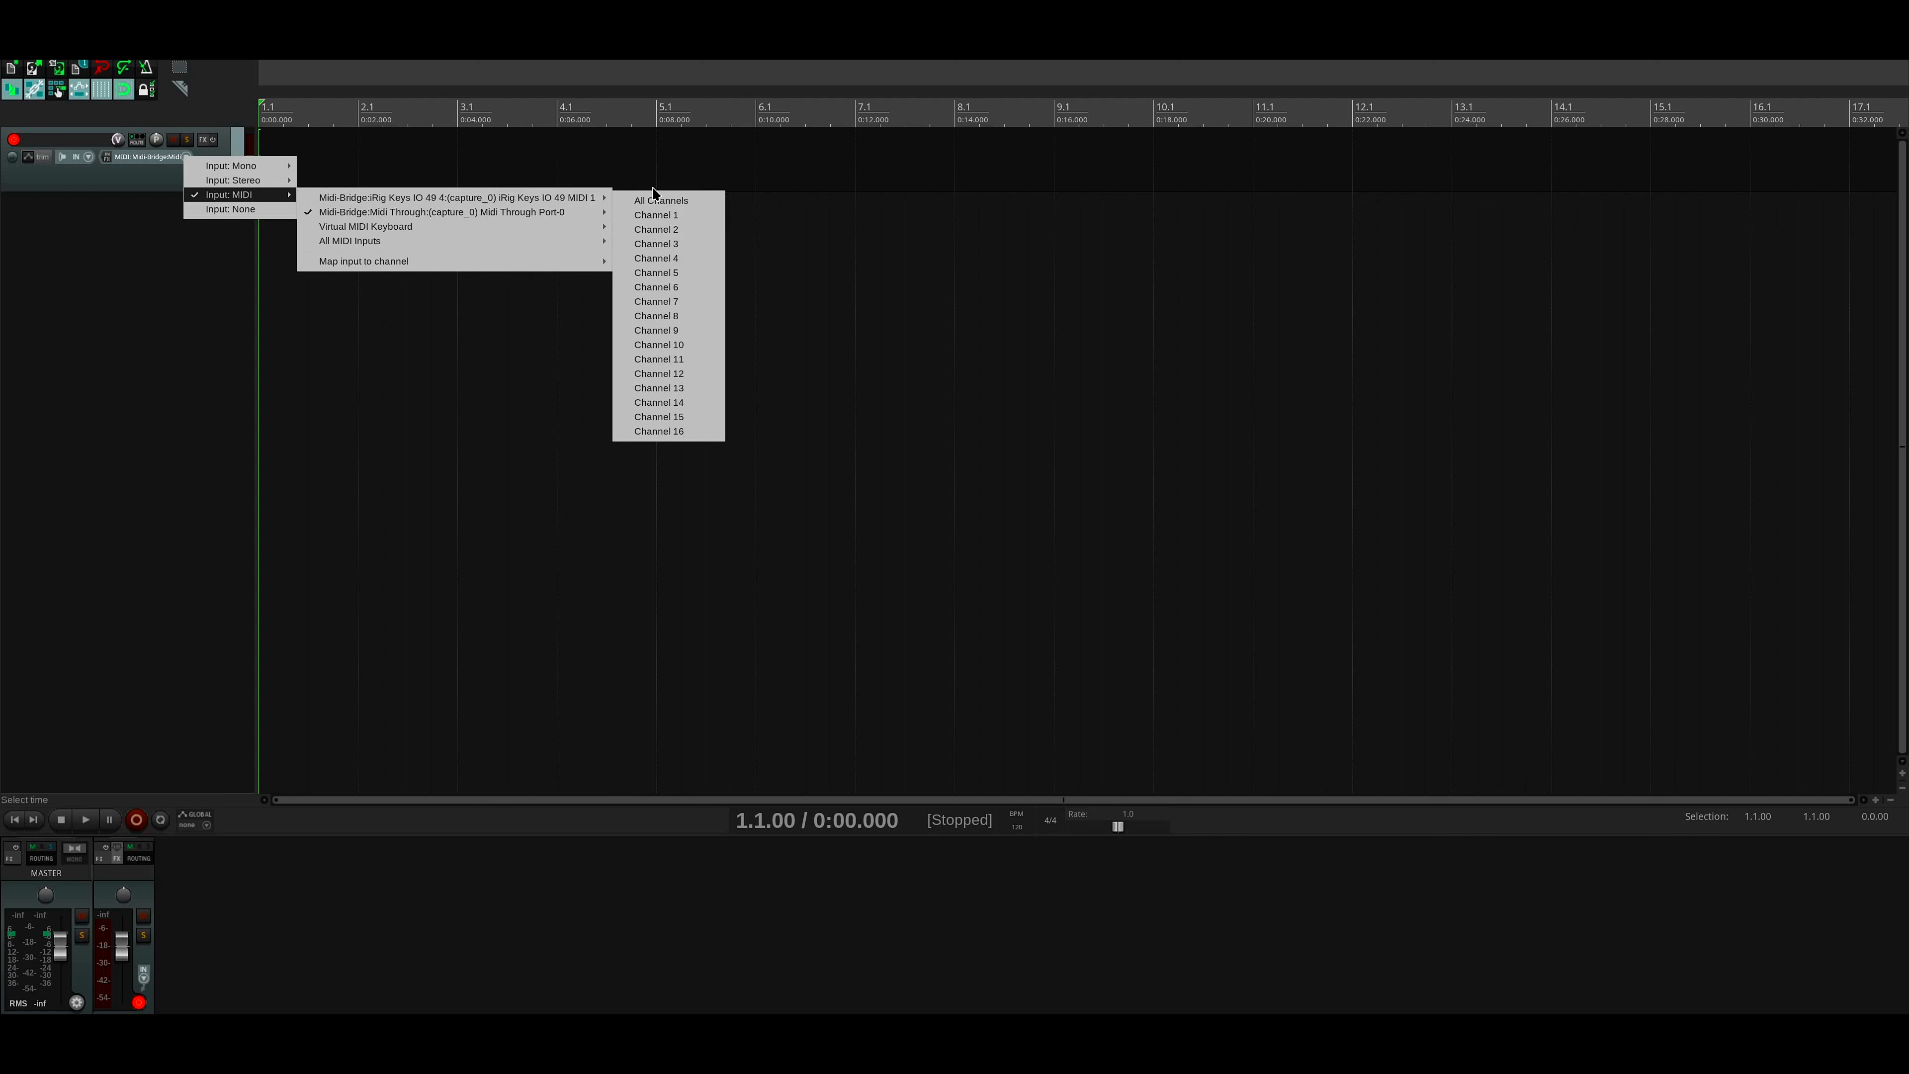
pyautogui.click(693, 204)
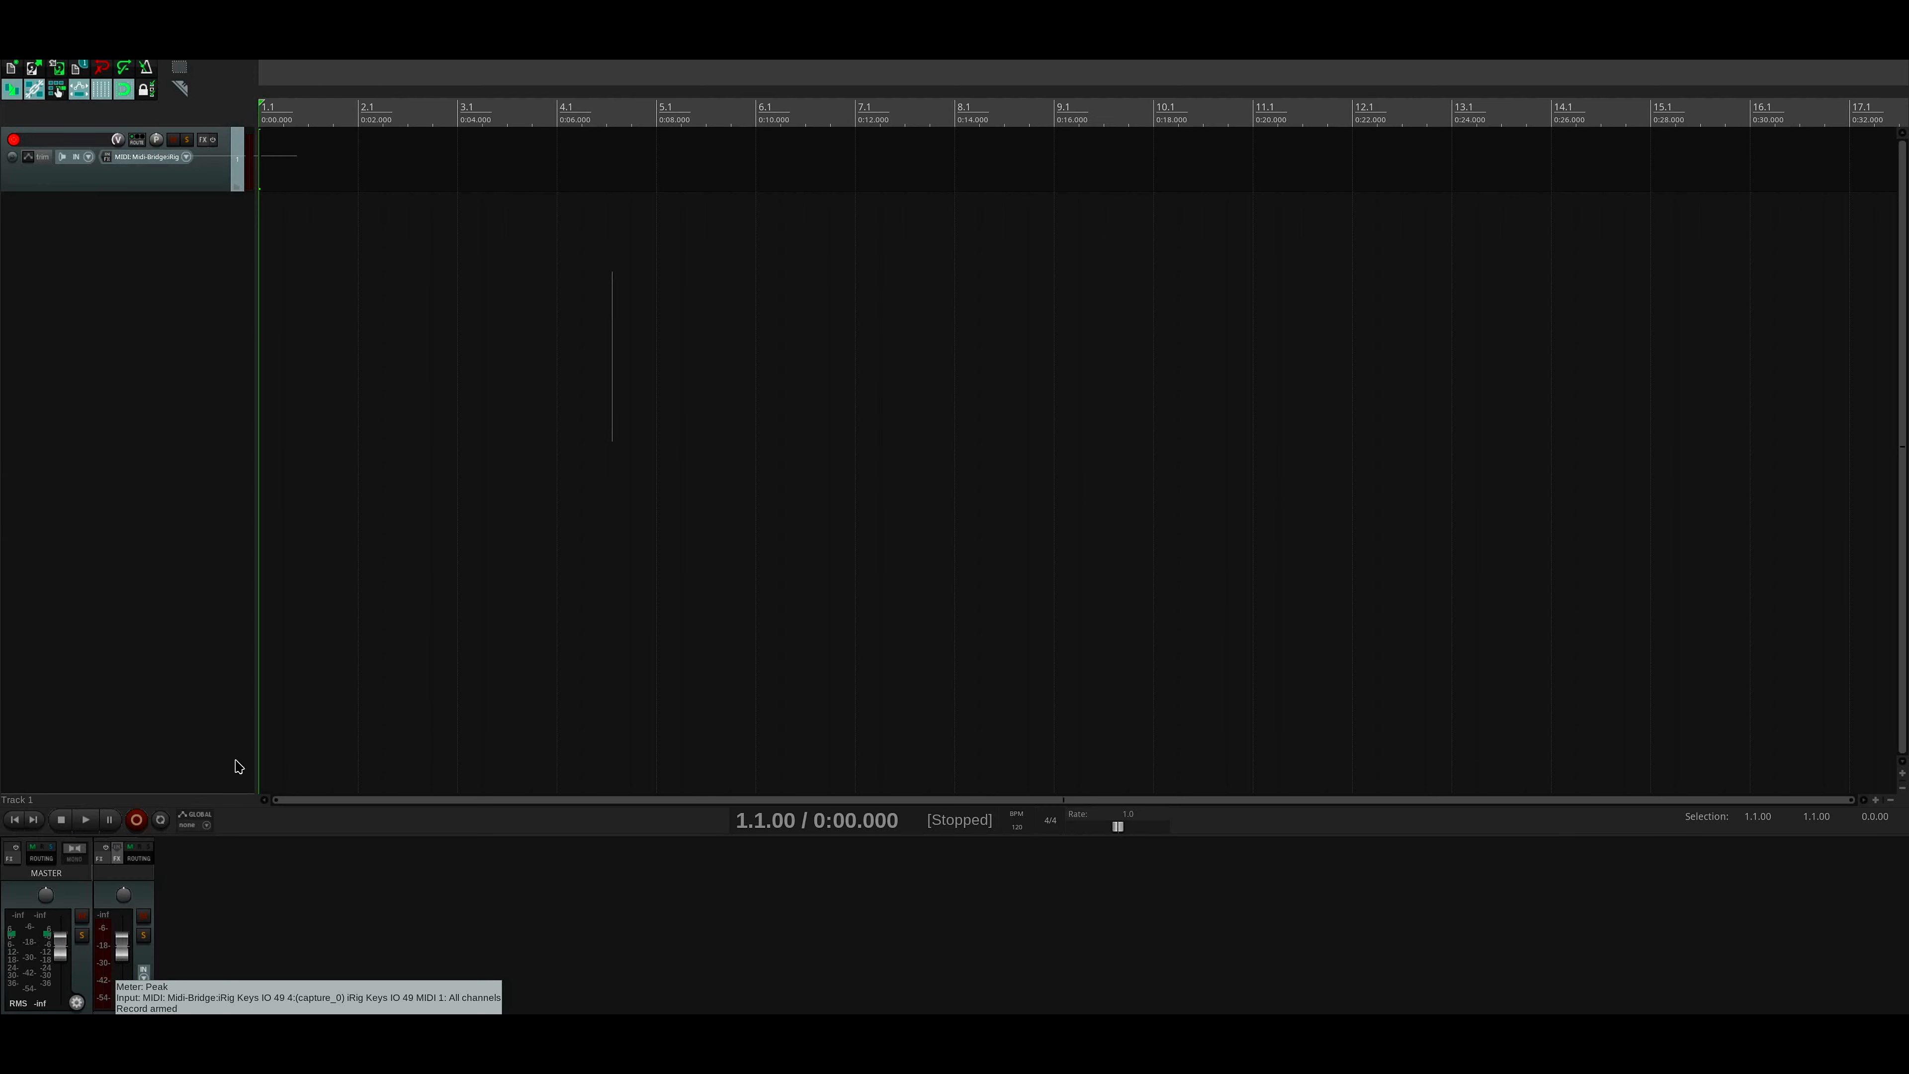
# - Search all plugins for "vital" and add VSTi: Vital (Vital Audio) to the track's effects
pyautogui.click(203, 139)
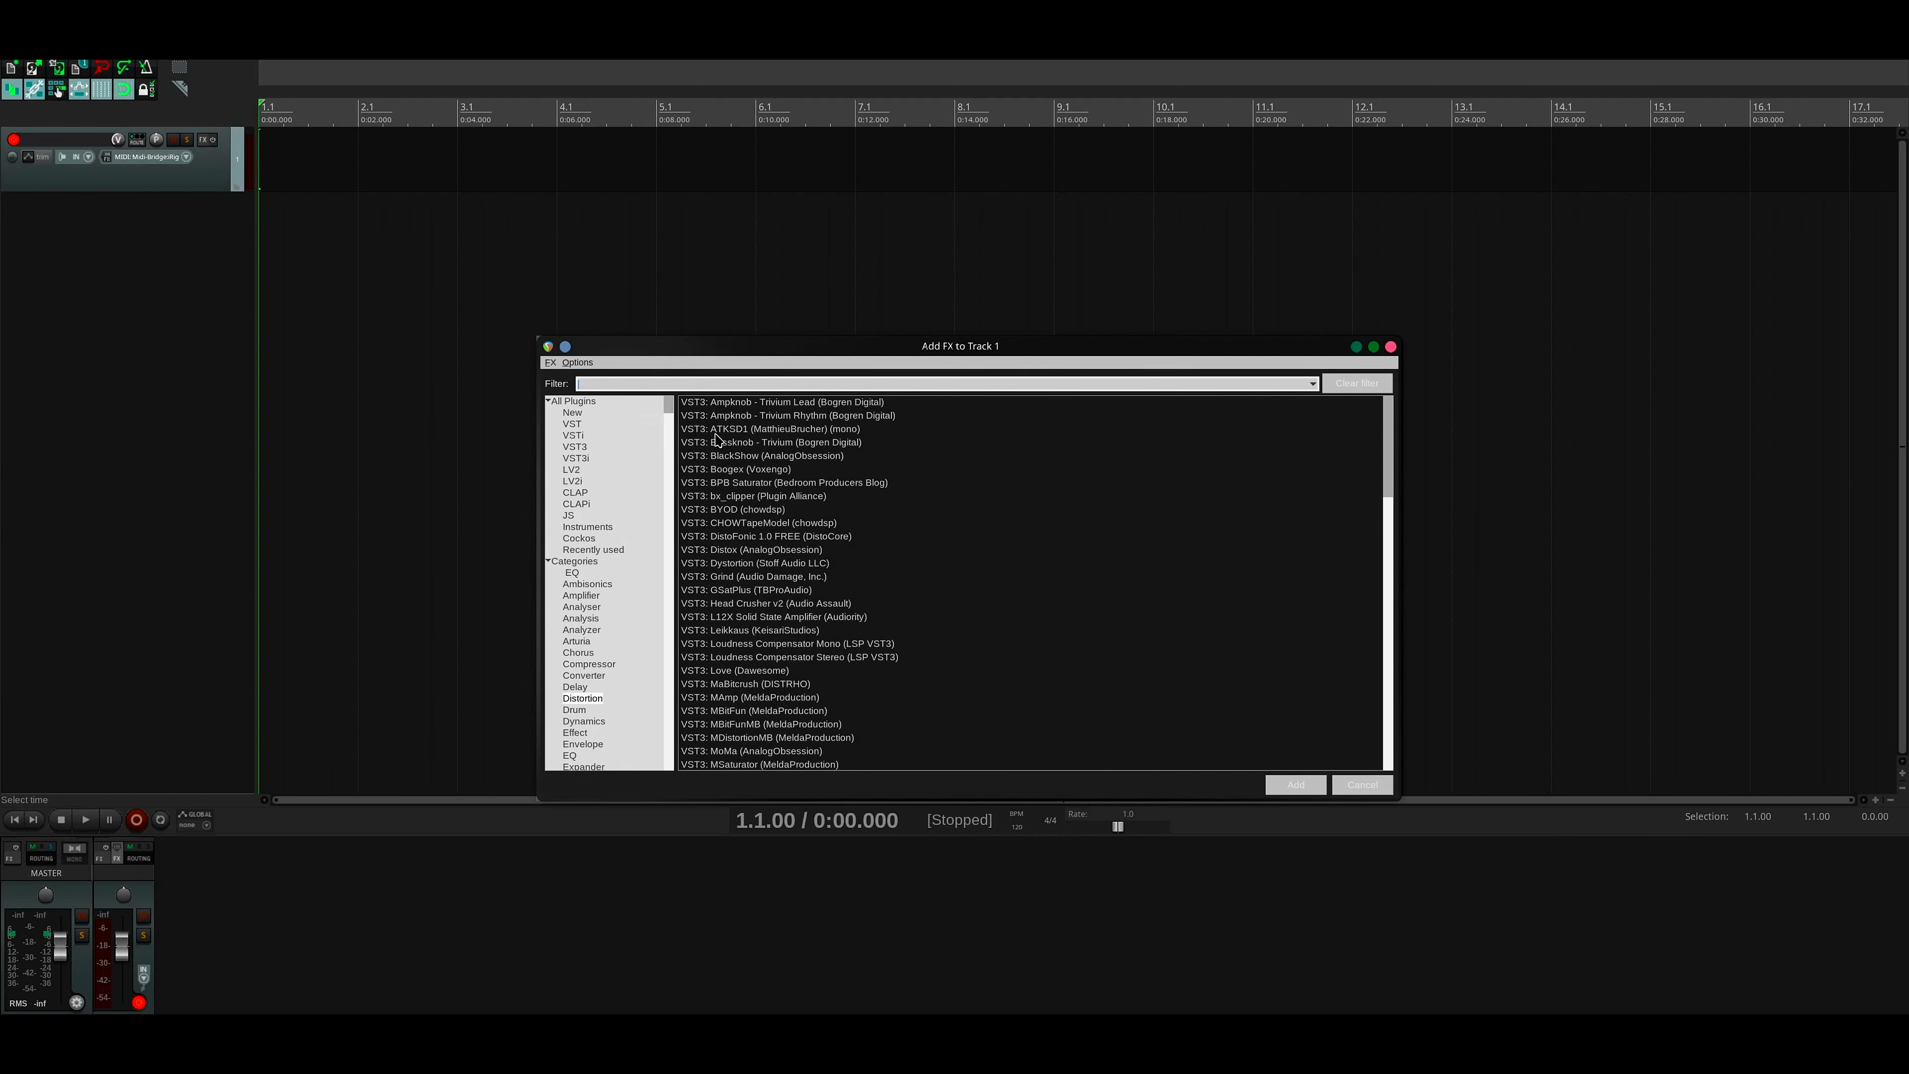
pyautogui.click(580, 400)
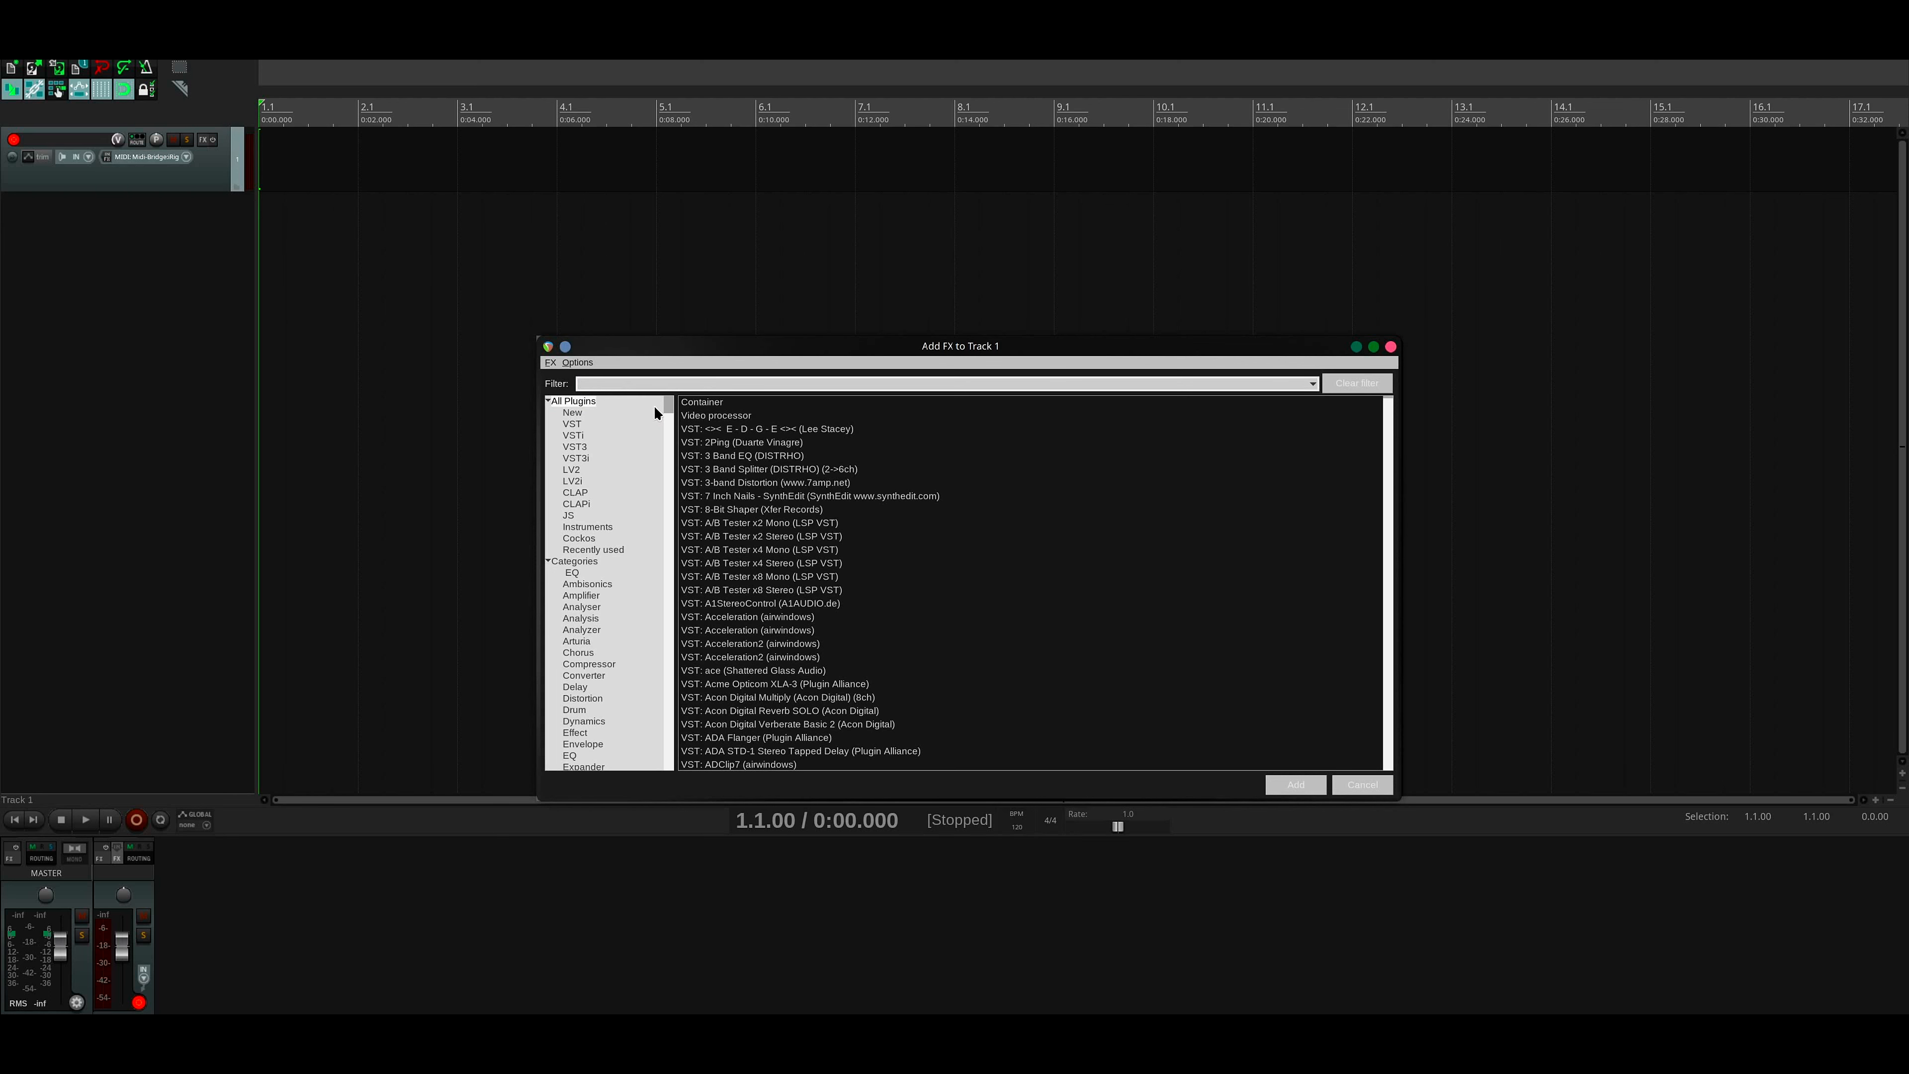
pyautogui.write('vital')
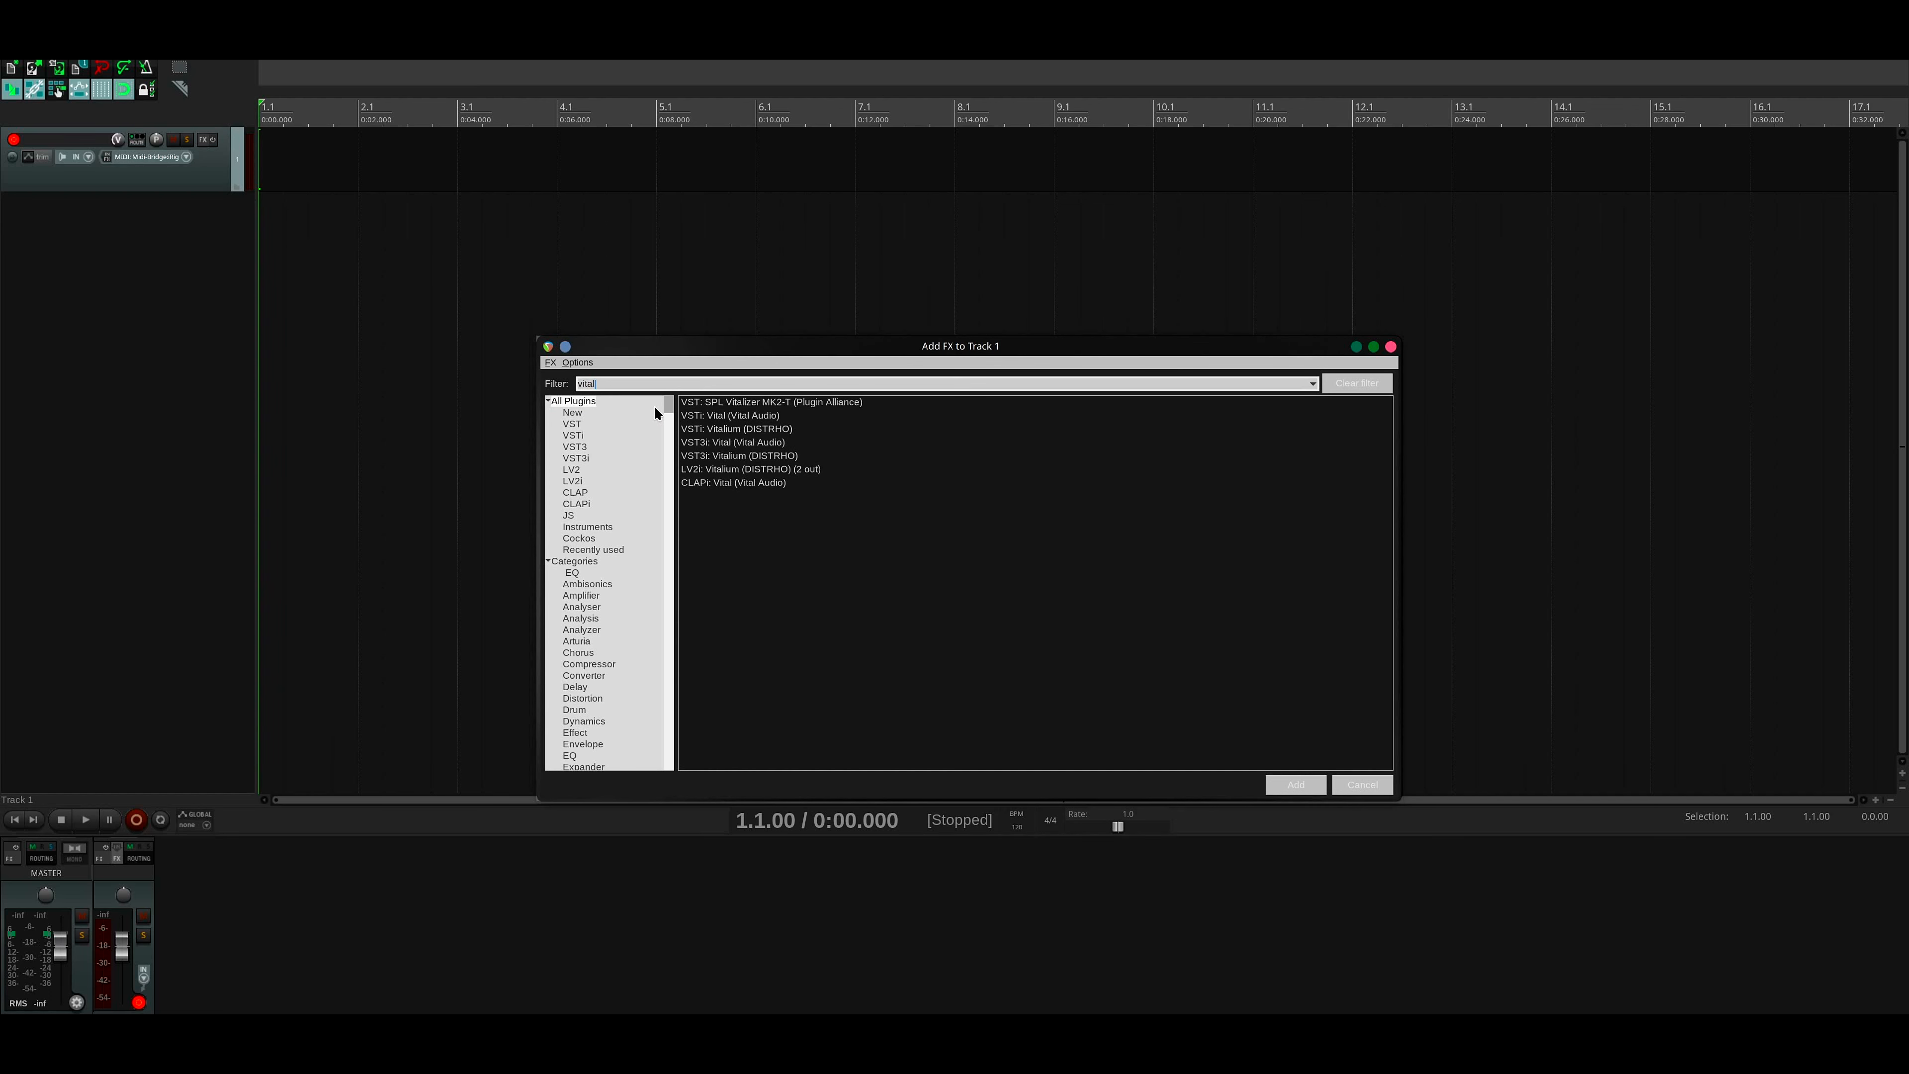
pyautogui.doubleClick(750, 415)
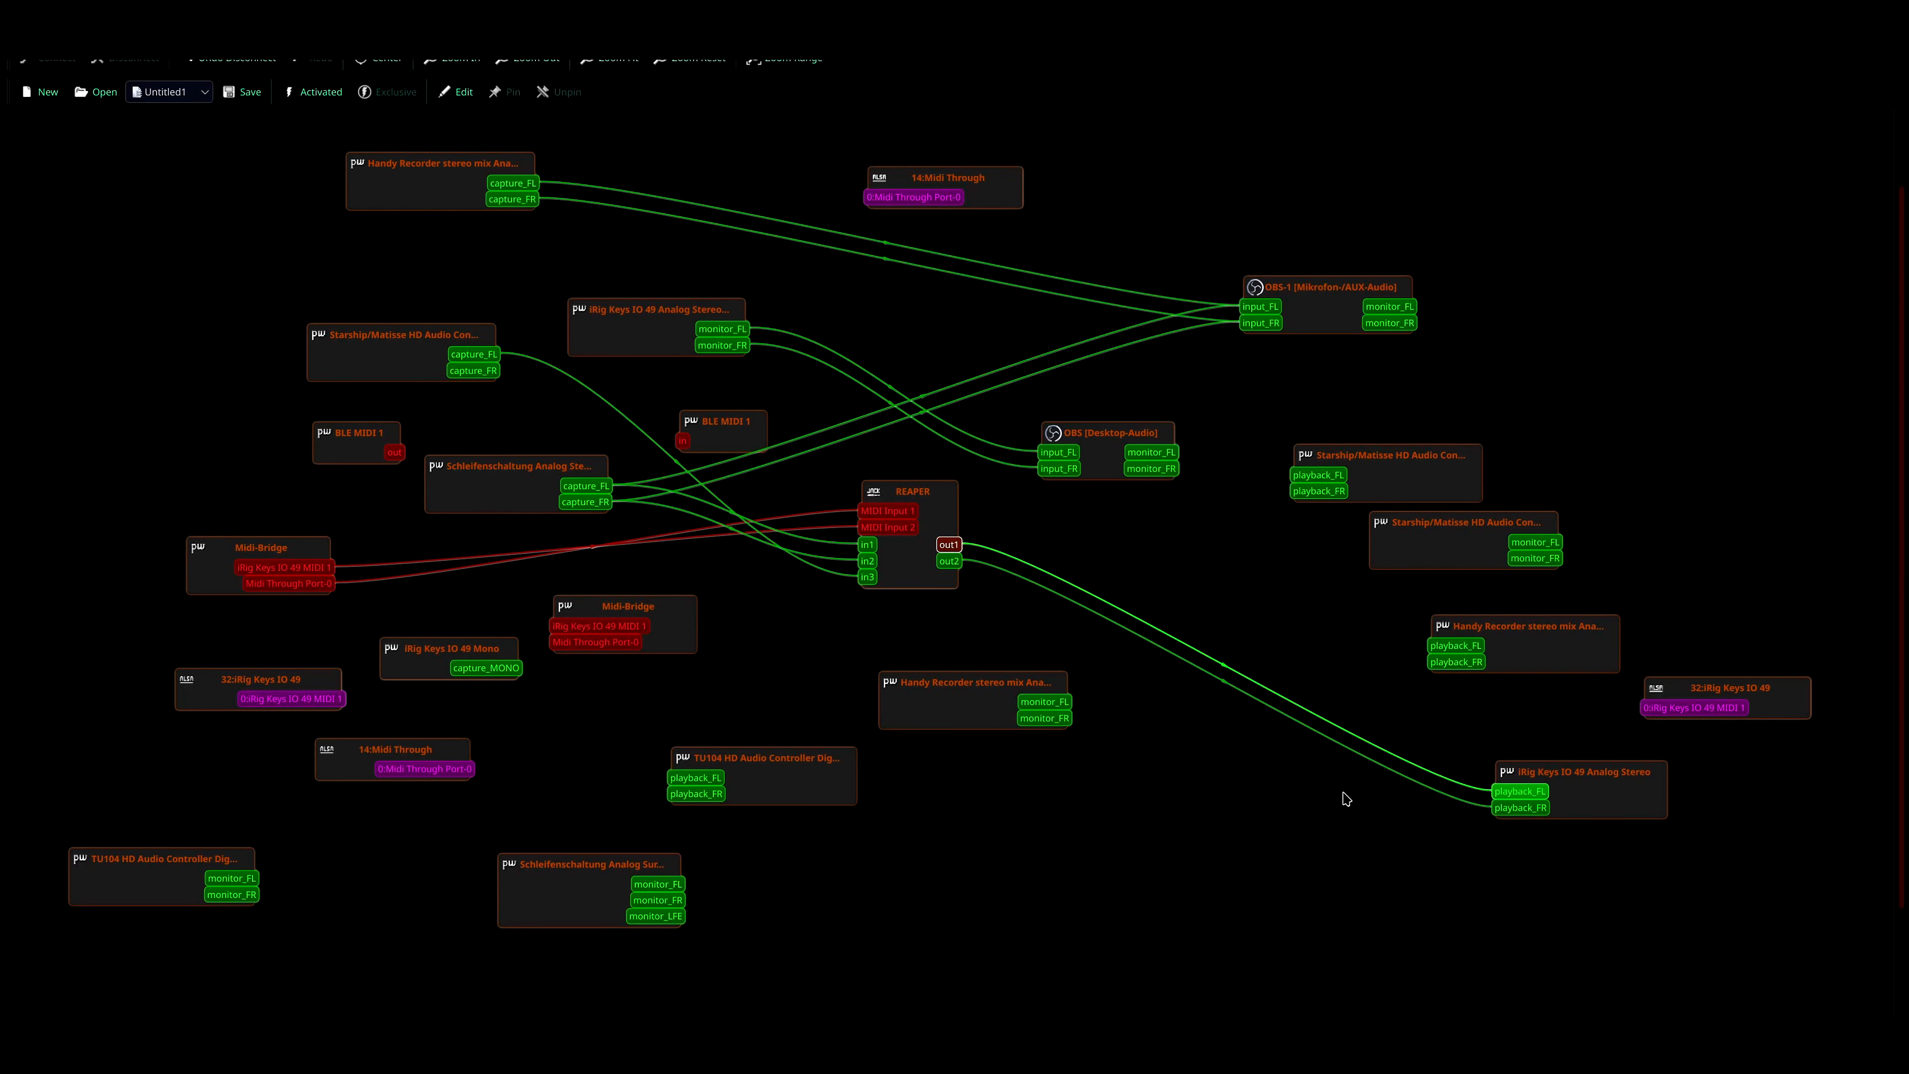
# - Shift the iRig Keys IO 49 Analog Stereo playback node slightly in the connection graph
pyautogui.moveTo(1604, 799); pyautogui.dragTo(1615, 791)
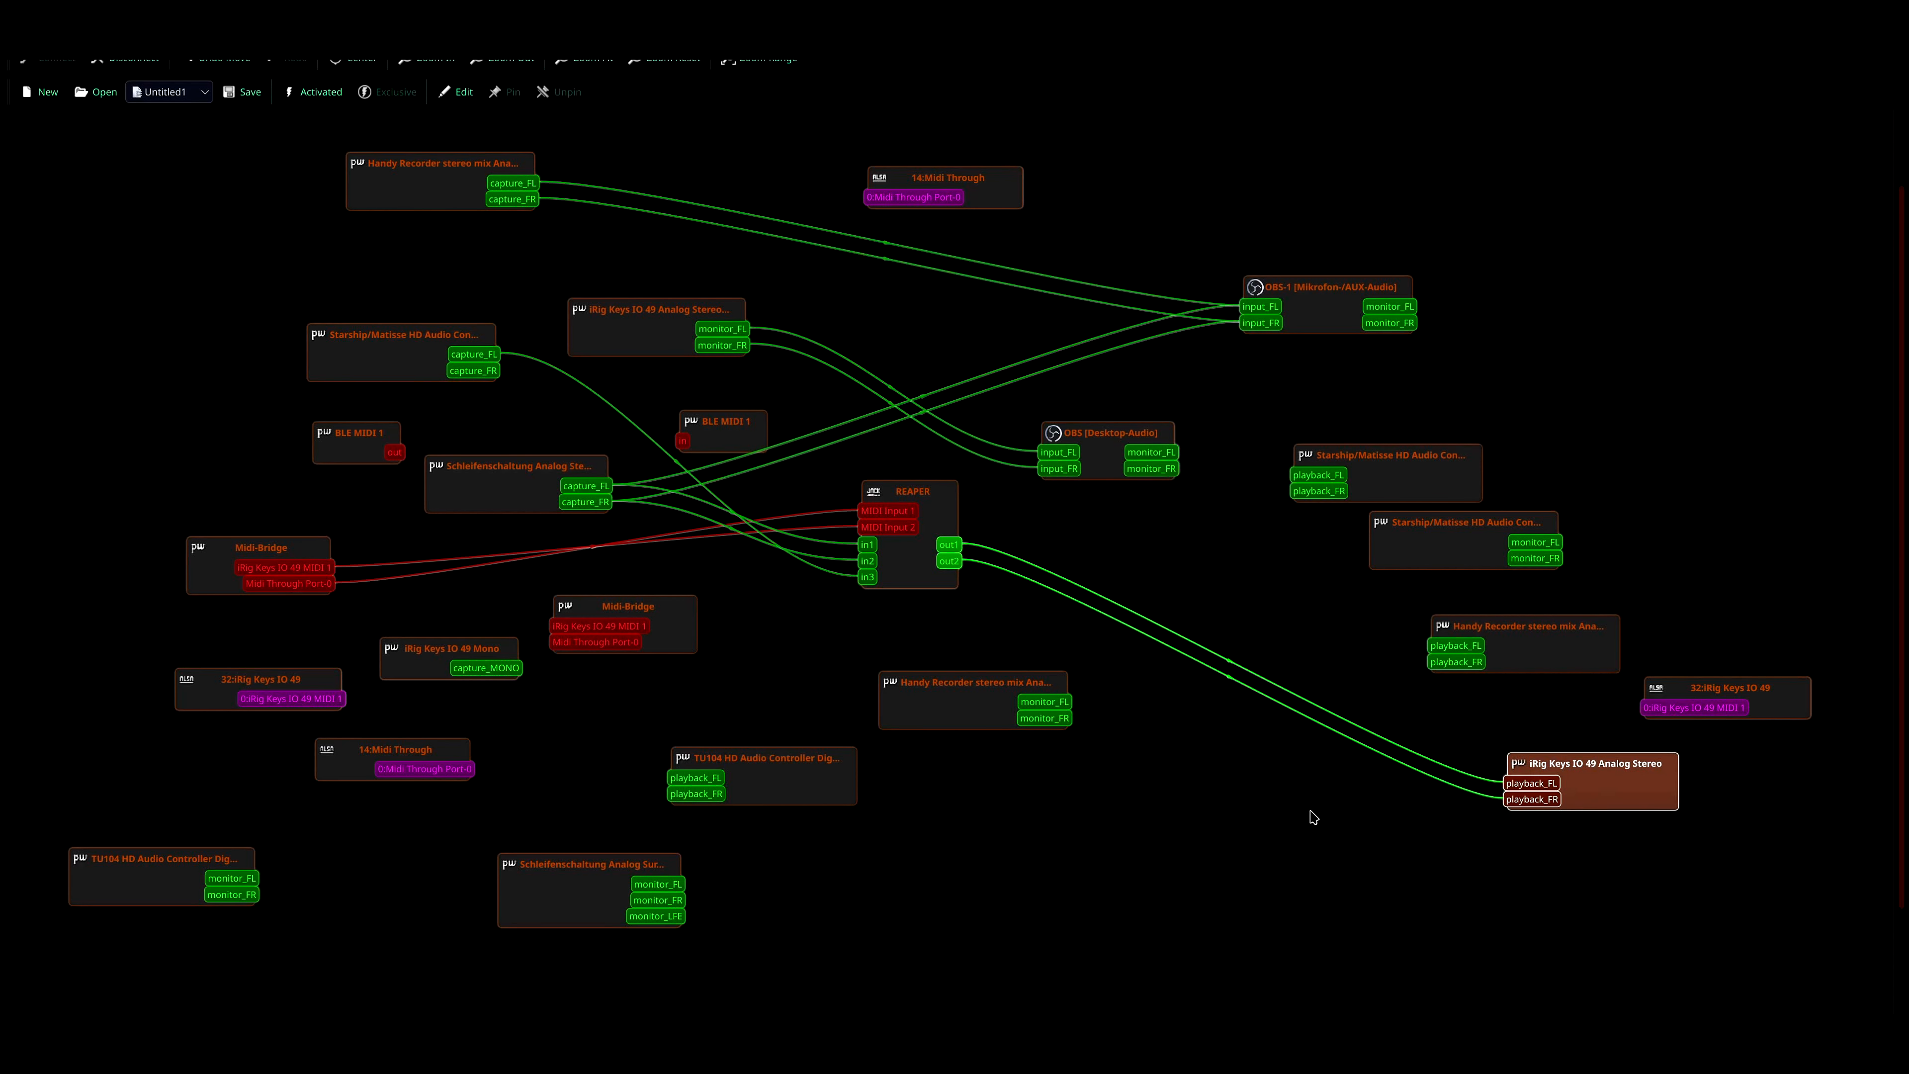
# - Rearrange the graph by moving the Starship/Matisse playback node closer to REAPER and slightly shifting the REAPER and iRig Keys IO 49 Analog Stereo playback nodes
pyautogui.moveTo(921, 560); pyautogui.dragTo(946, 569)
pyautogui.moveTo(1382, 474); pyautogui.dragTo(1242, 516)
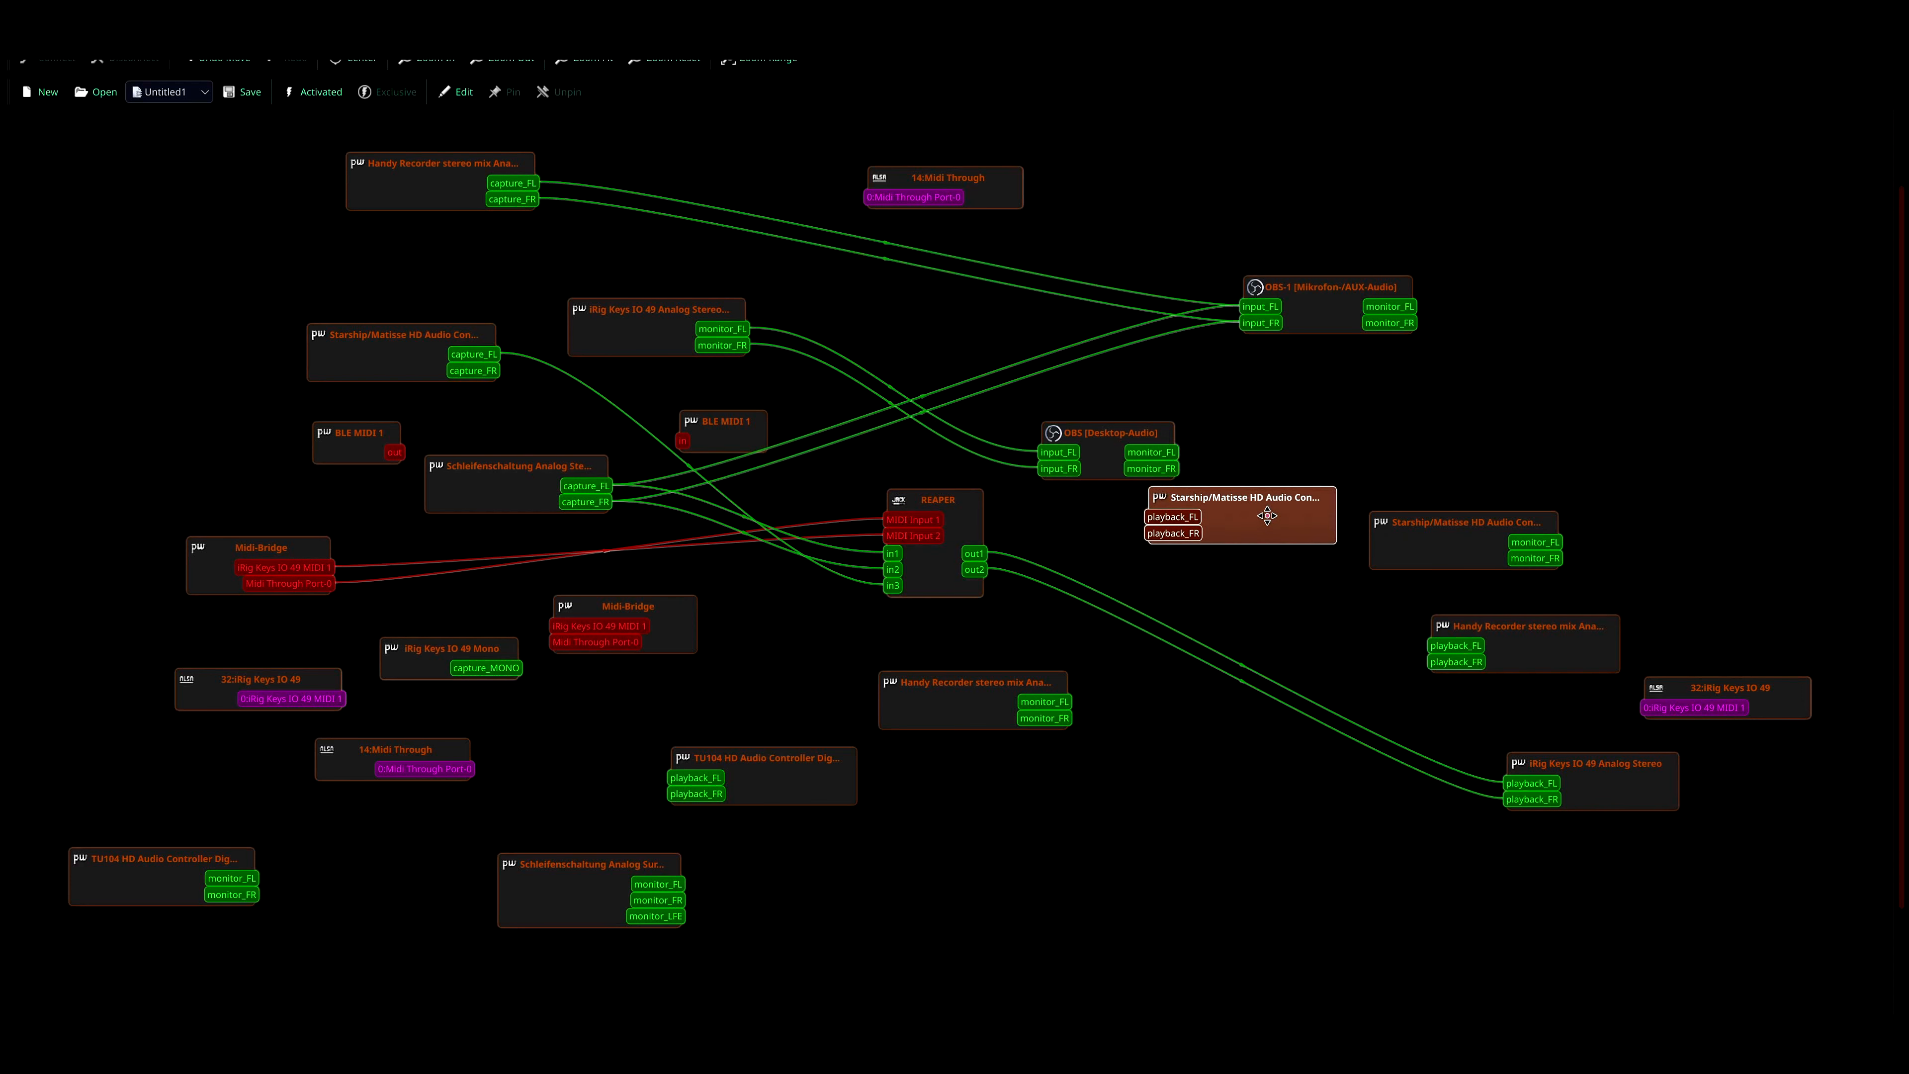
pyautogui.moveTo(1622, 783); pyautogui.dragTo(1628, 795)
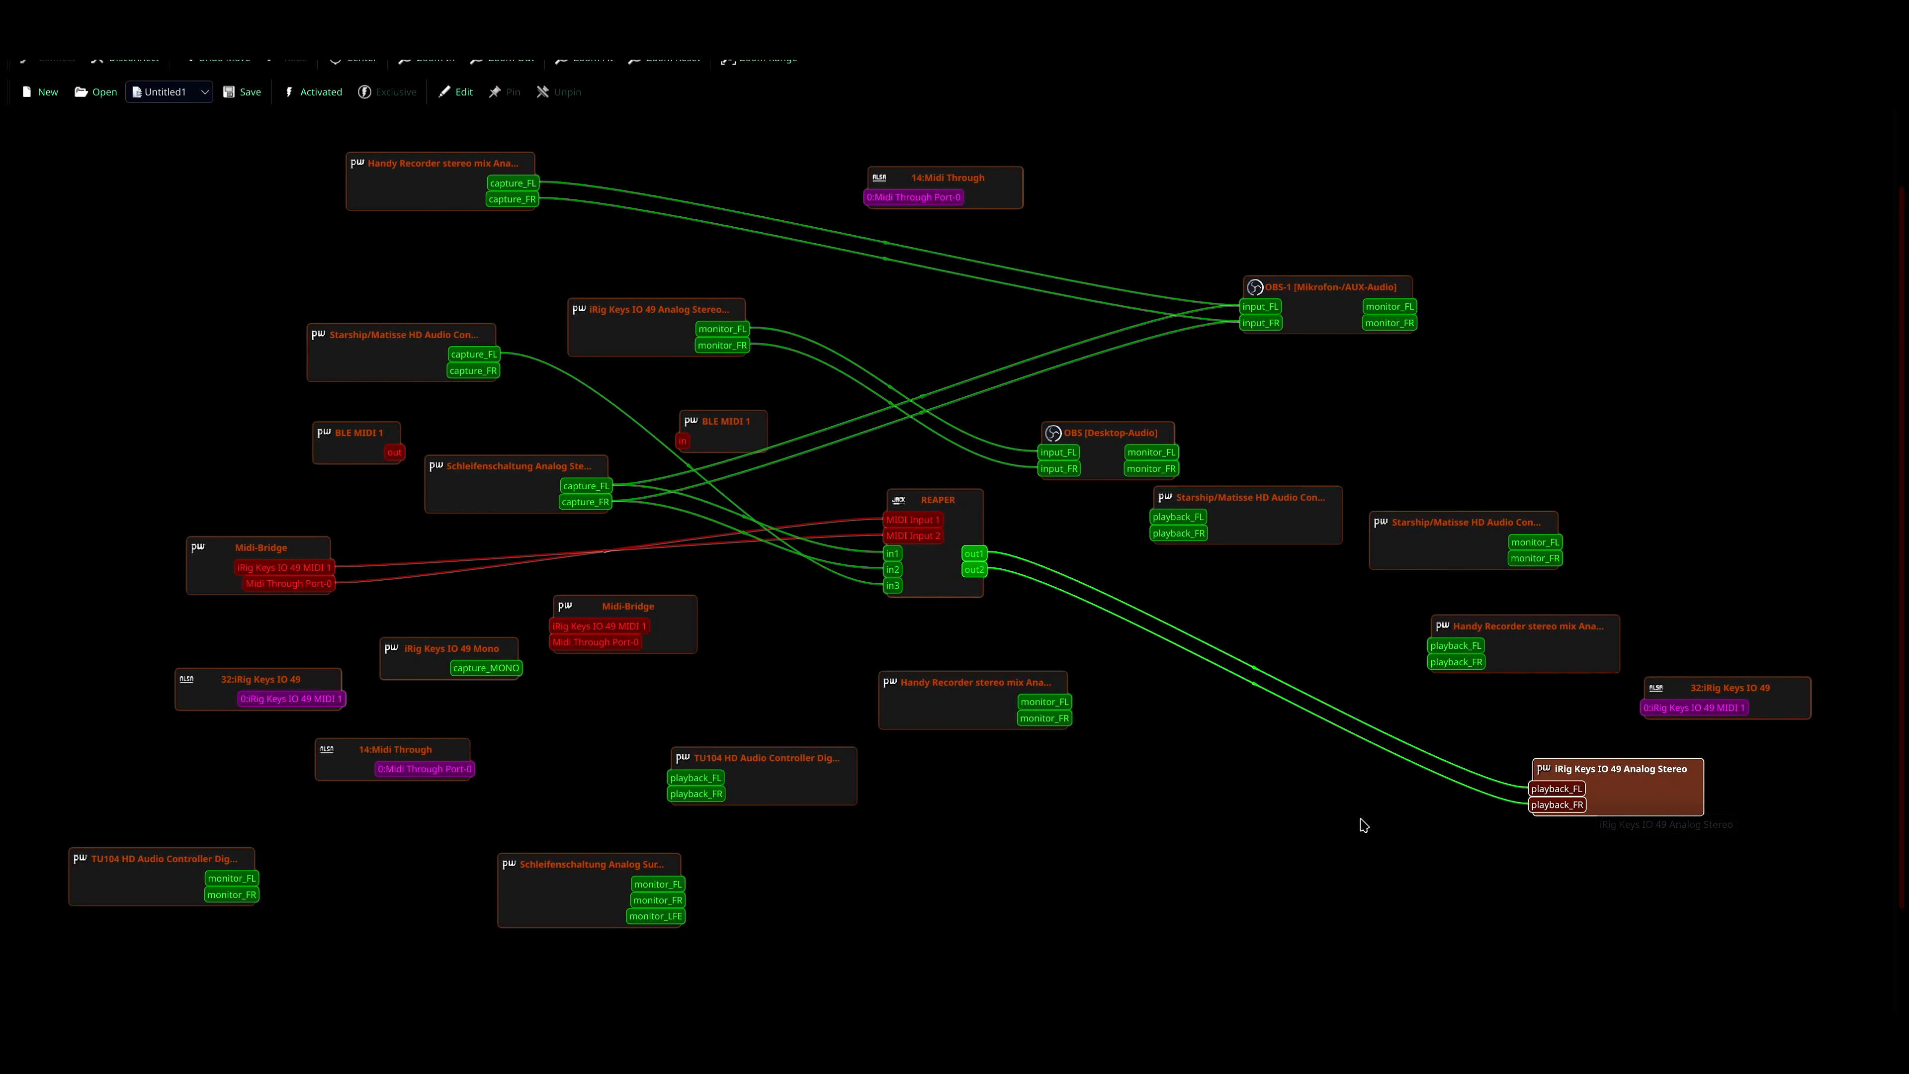
# - Disconnect REAPER's out1 and out2 from the playback_FL and playback_FR ports of iRig Keys IO 49 Analog Stereo
pyautogui.moveTo(1300, 802); pyautogui.dragTo(1405, 704)
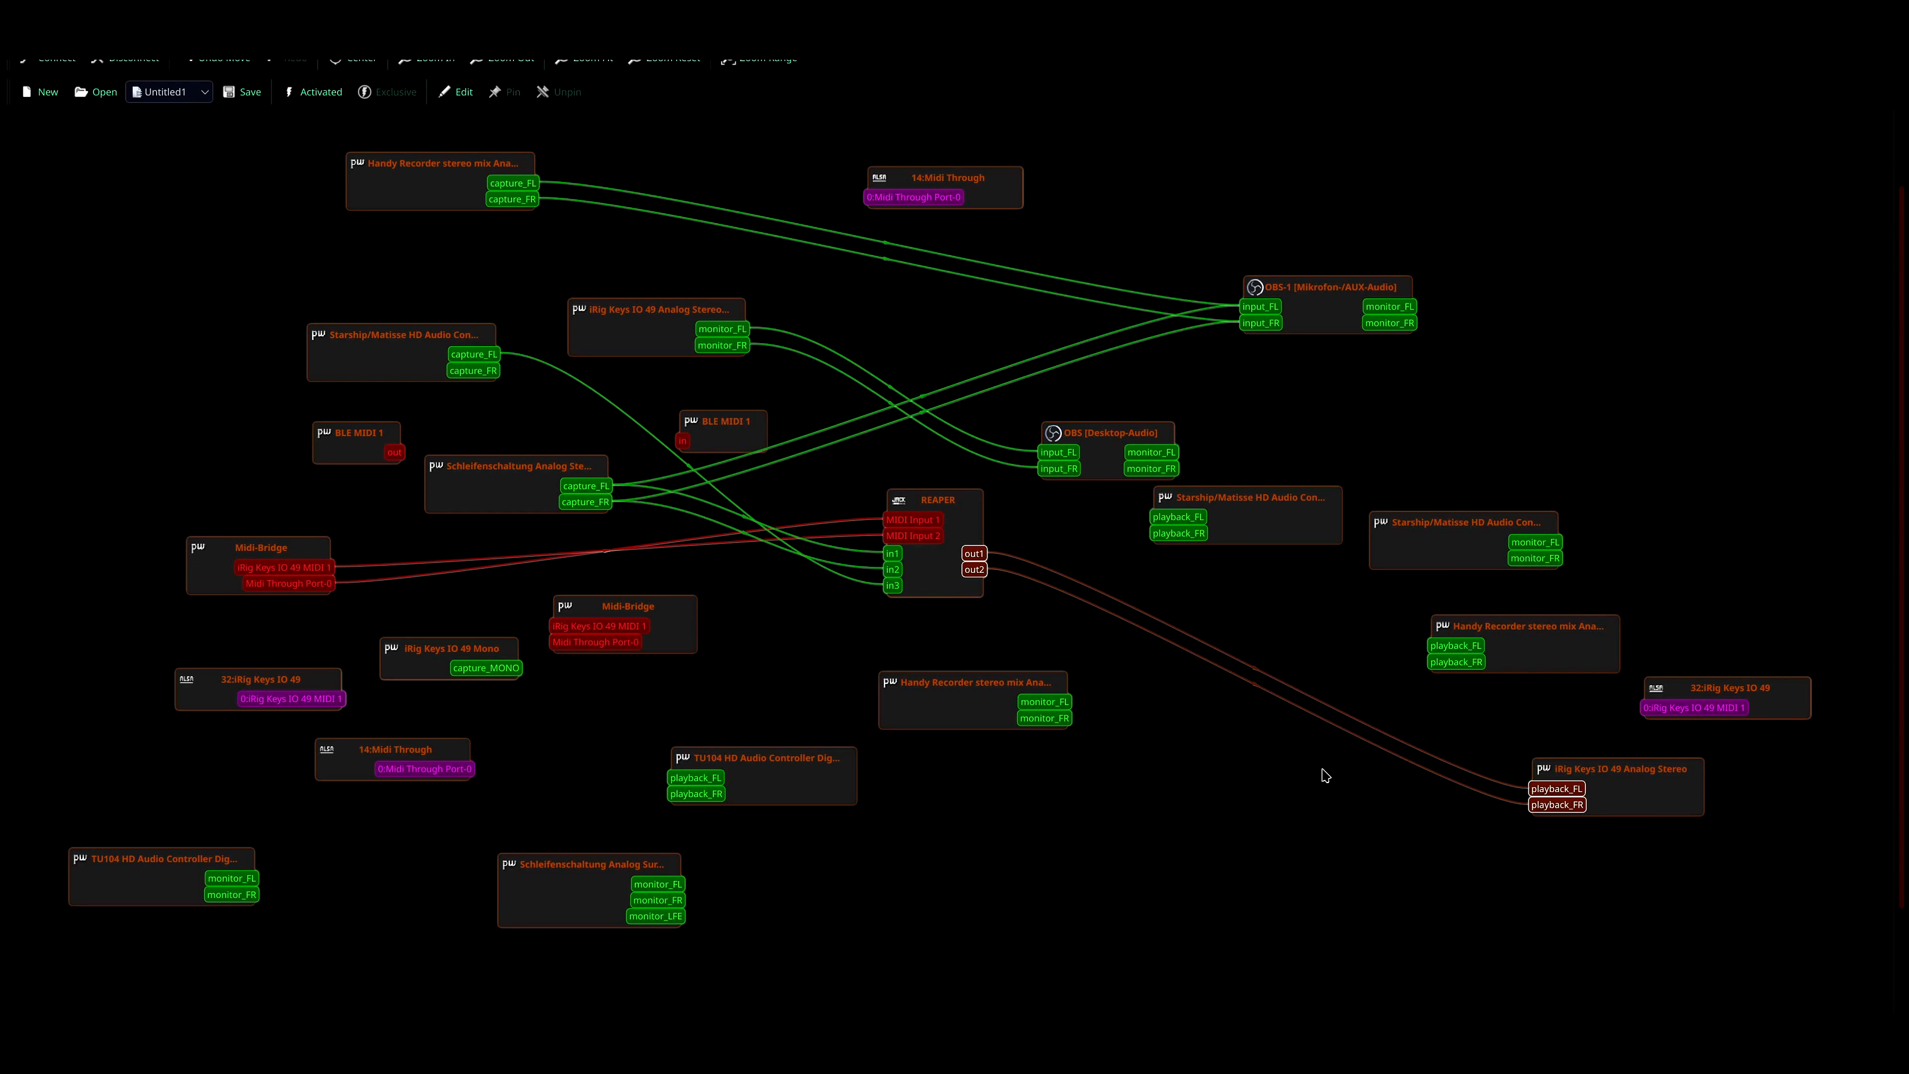
pyautogui.click(1345, 820)
pyautogui.moveTo(1345, 810); pyautogui.dragTo(1423, 729)
pyautogui.press('Delete')
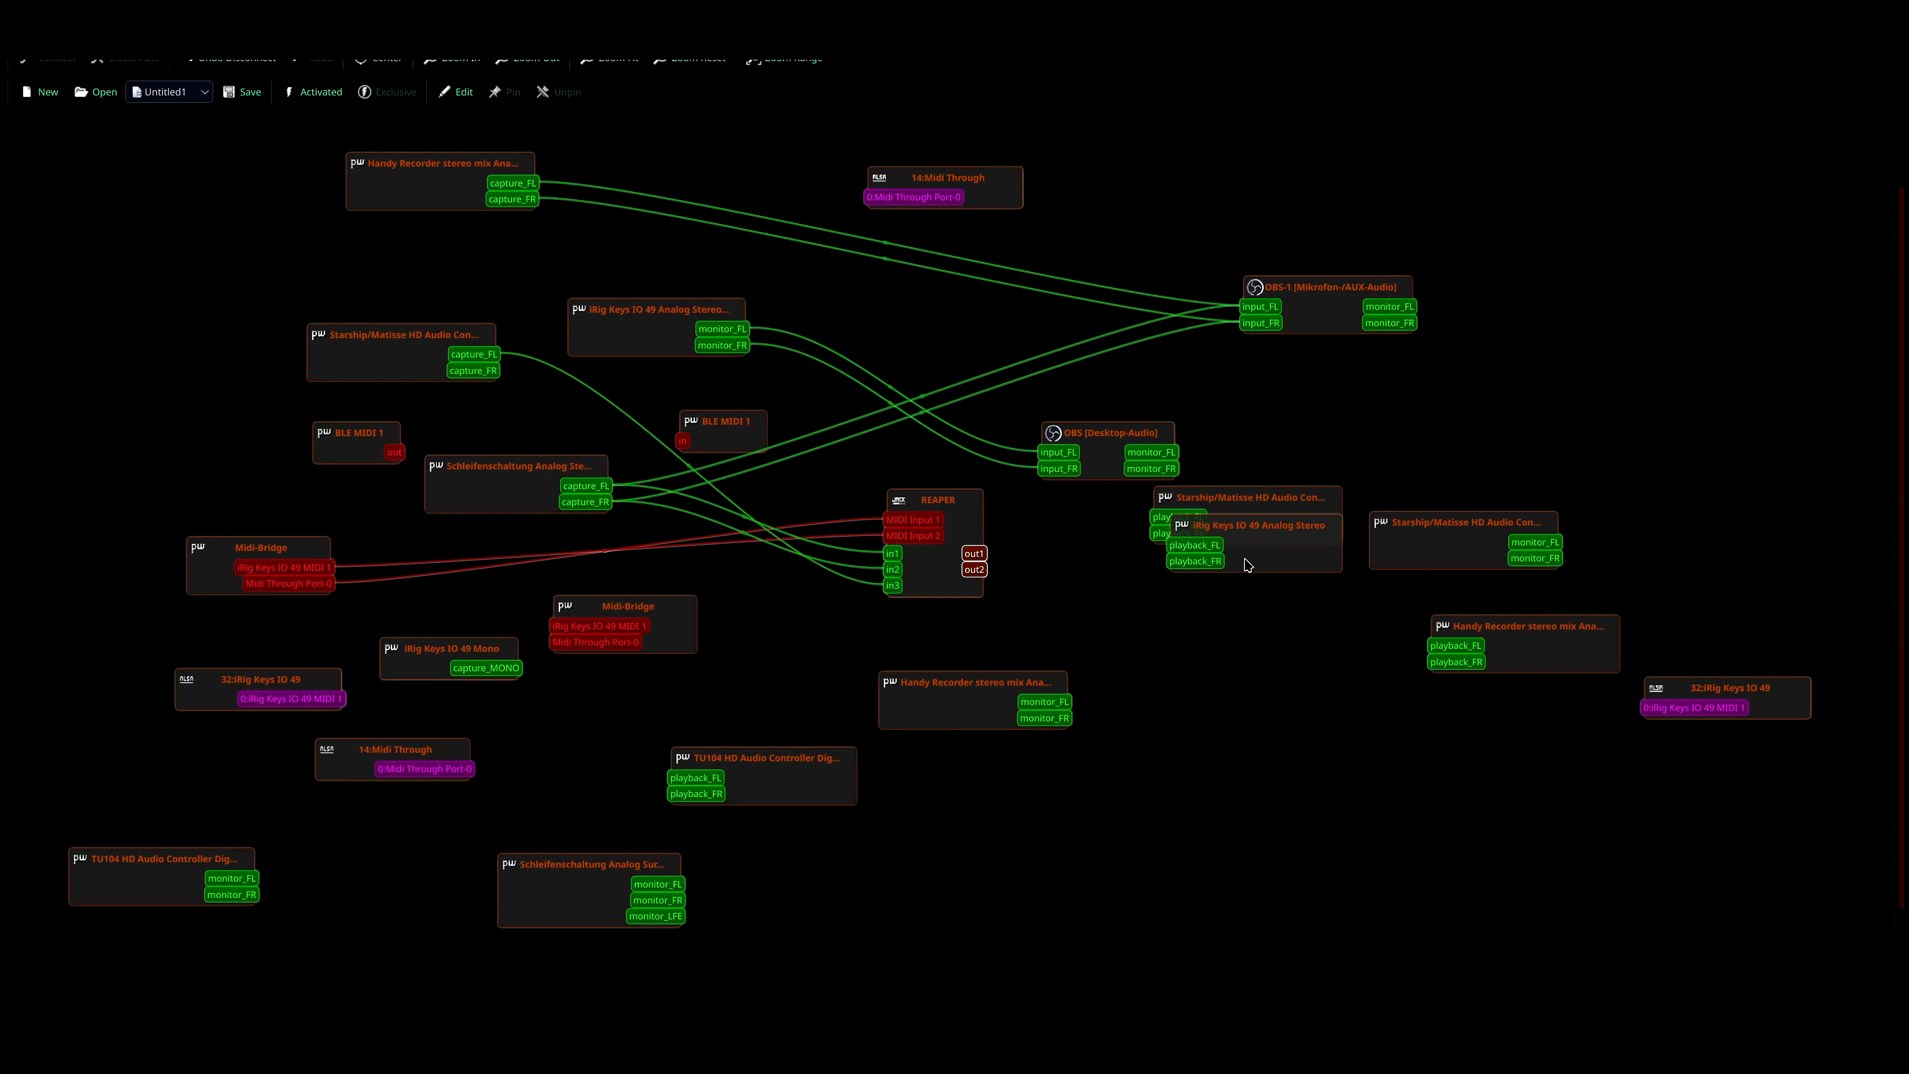
# - Separate the iRig Keys and Starship/Matisse playback nodes and connect REAPER's out1 and out2 to Starship/Matisse playback_FL and playback_FR
pyautogui.moveTo(1249, 565); pyautogui.dragTo(1386, 843)
pyautogui.moveTo(1270, 534); pyautogui.dragTo(1264, 582)
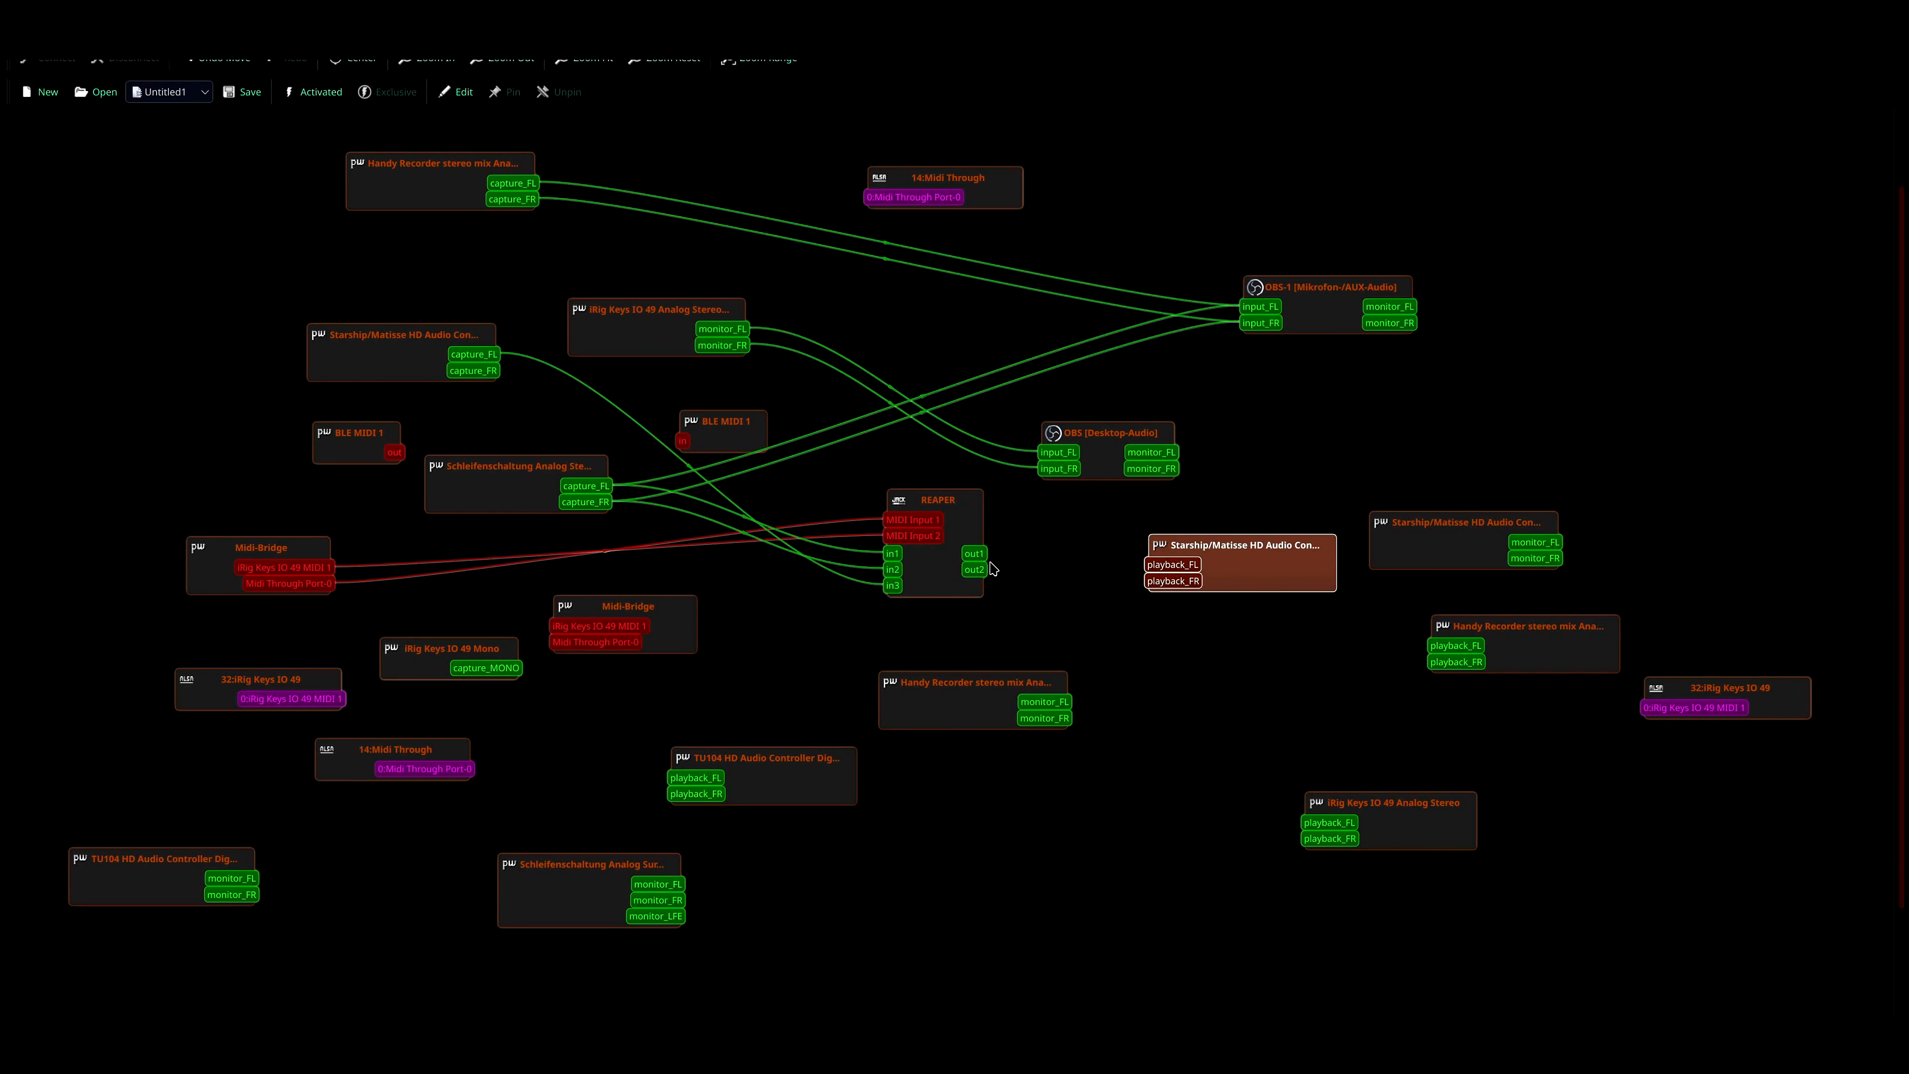
pyautogui.moveTo(973, 553); pyautogui.dragTo(1172, 564)
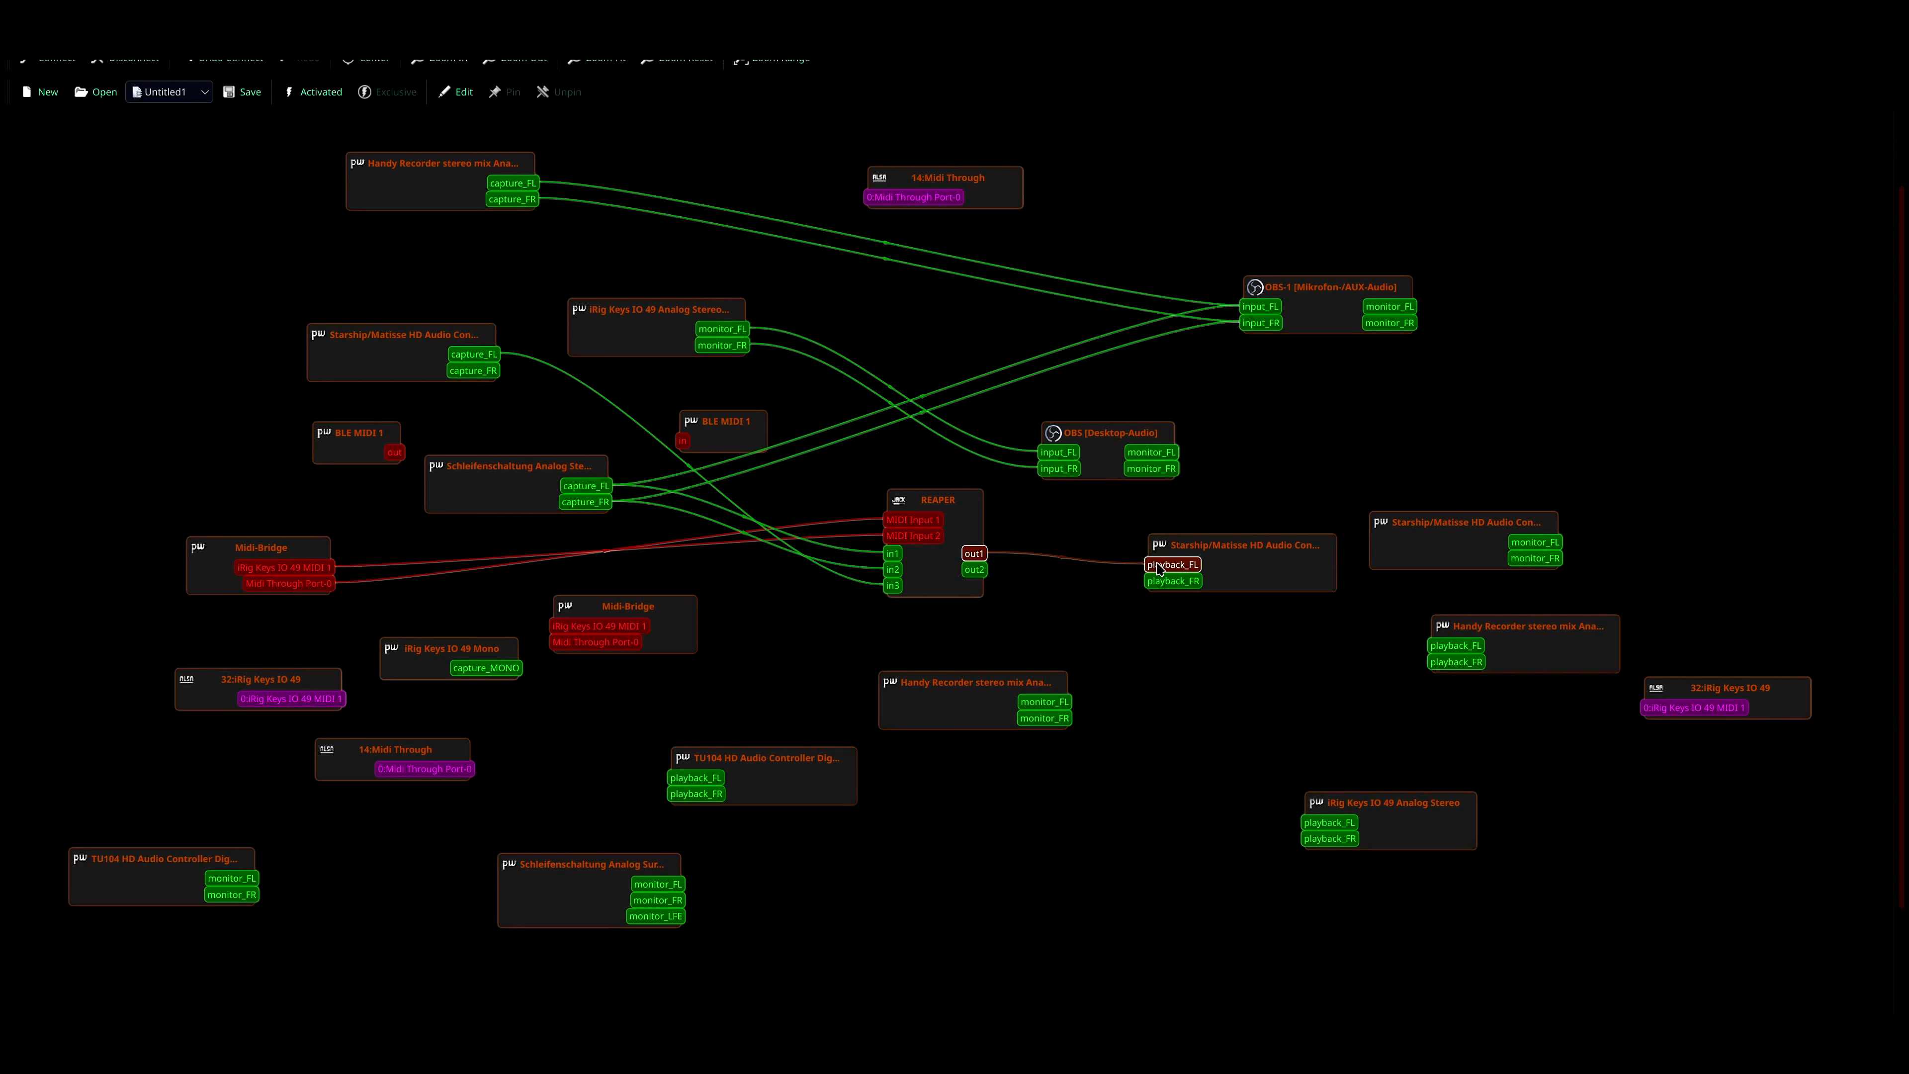
pyautogui.moveTo(969, 574); pyautogui.dragTo(1236, 476)
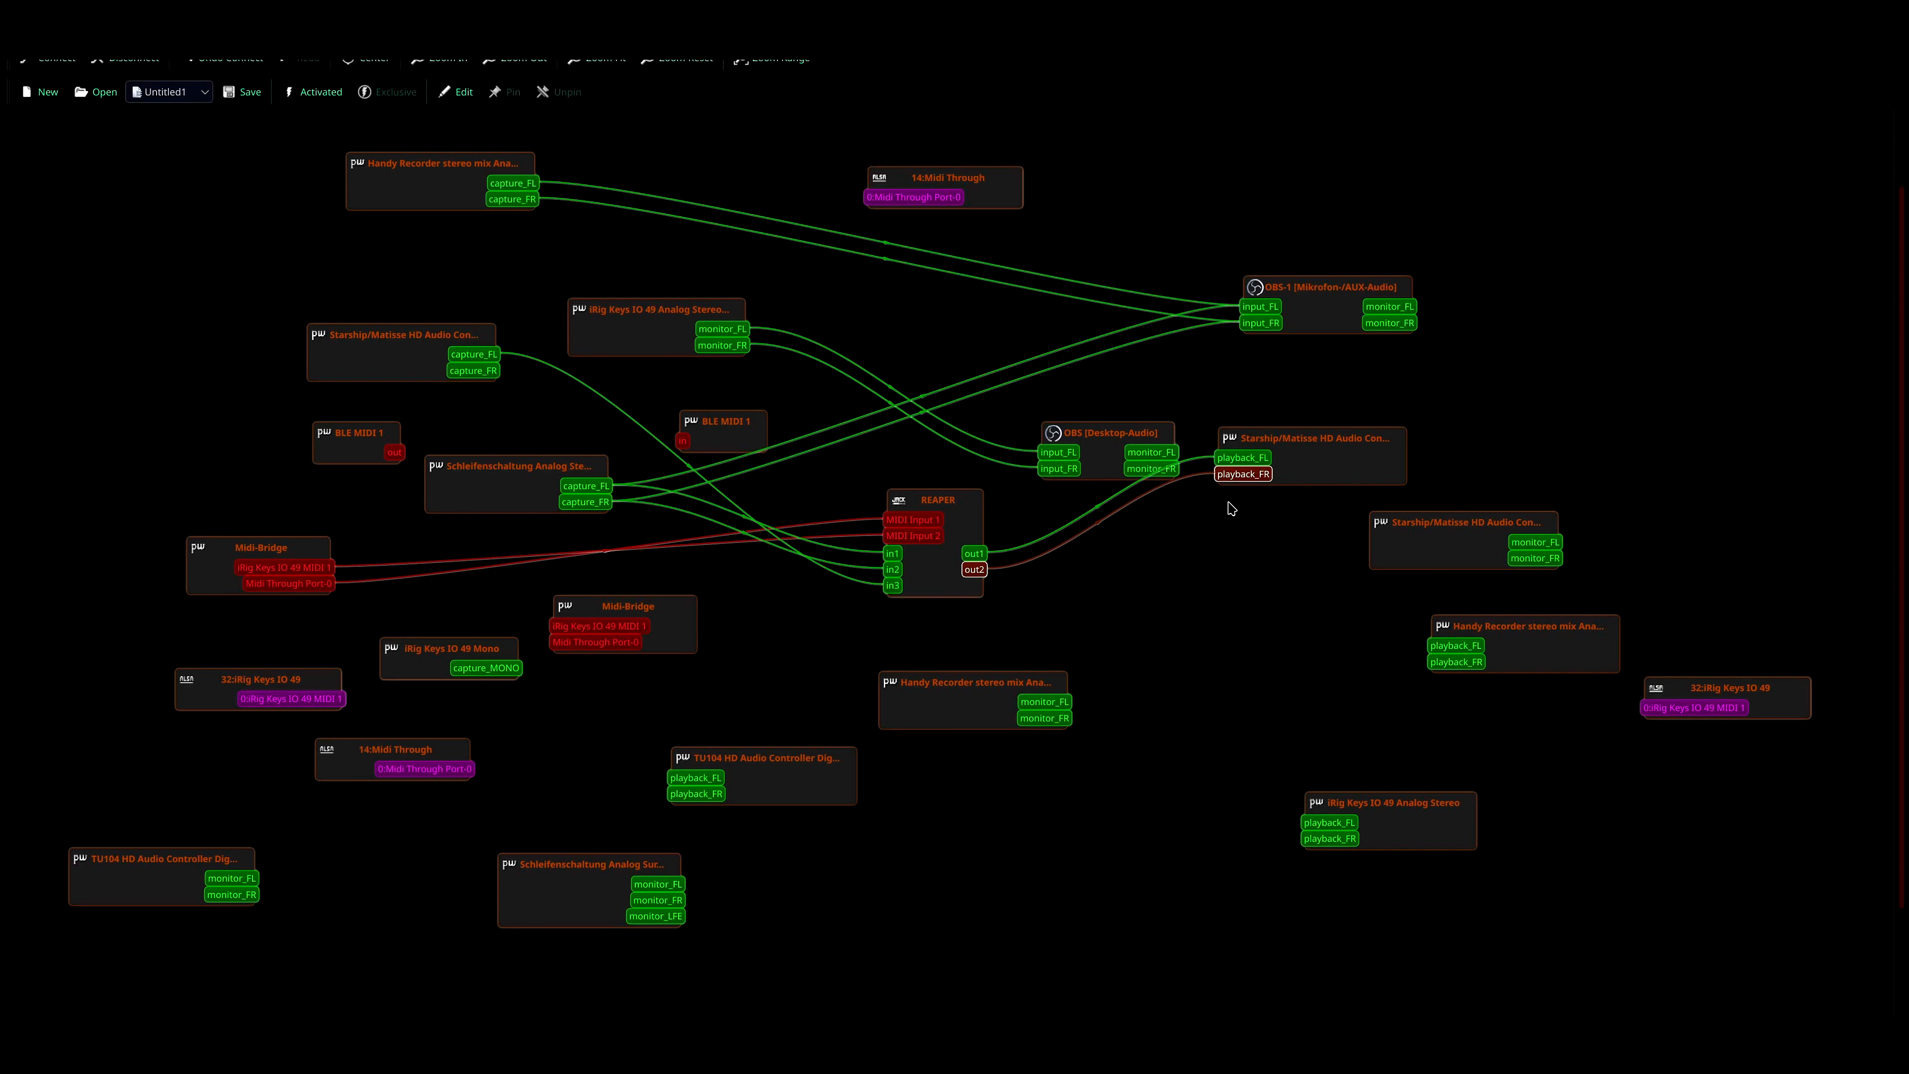